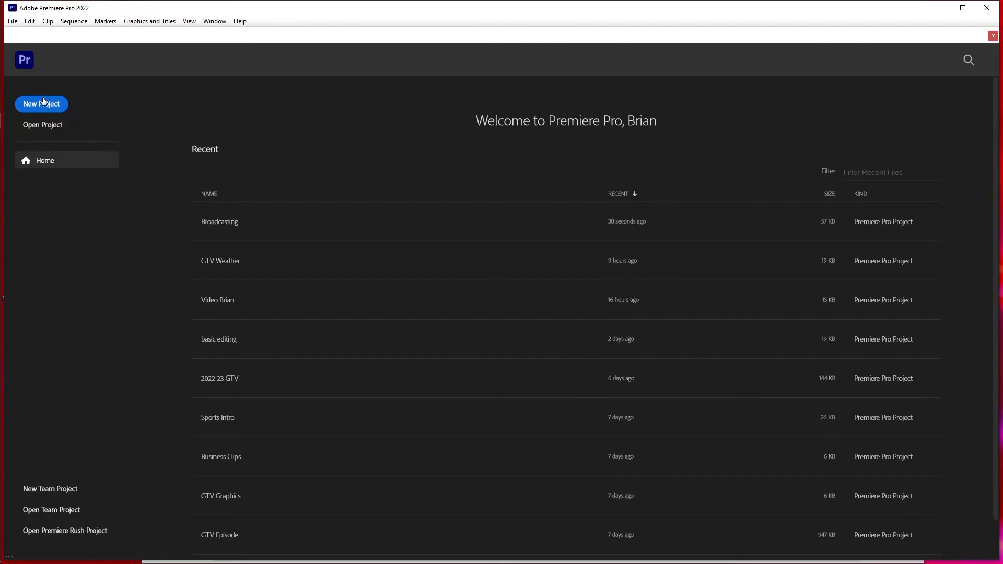
# - Start a new project and name it GTV Weather
pyautogui.click(42, 101)
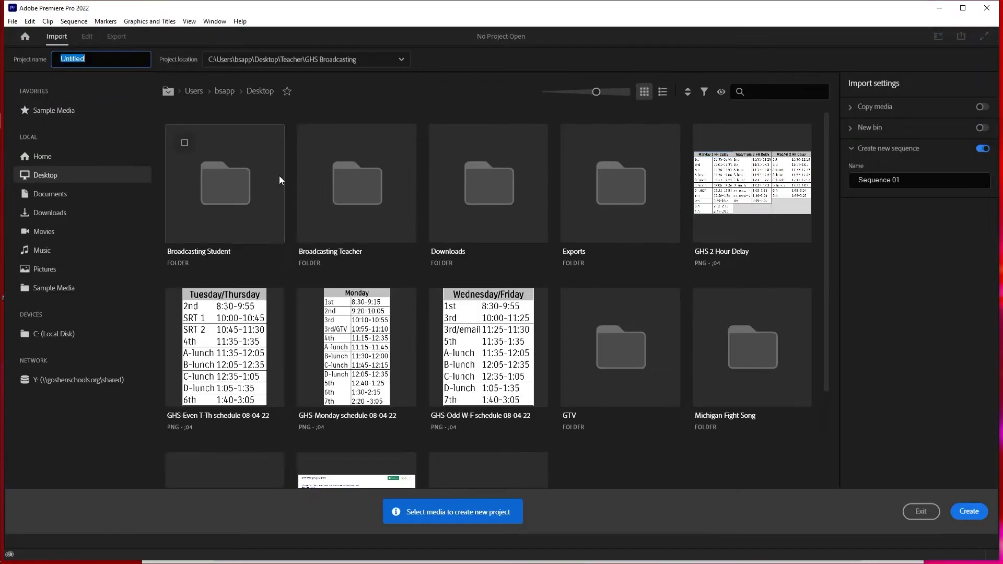
pyautogui.click(103, 59)
pyautogui.doubleClick(93, 59)
pyautogui.write('GTV Weather')
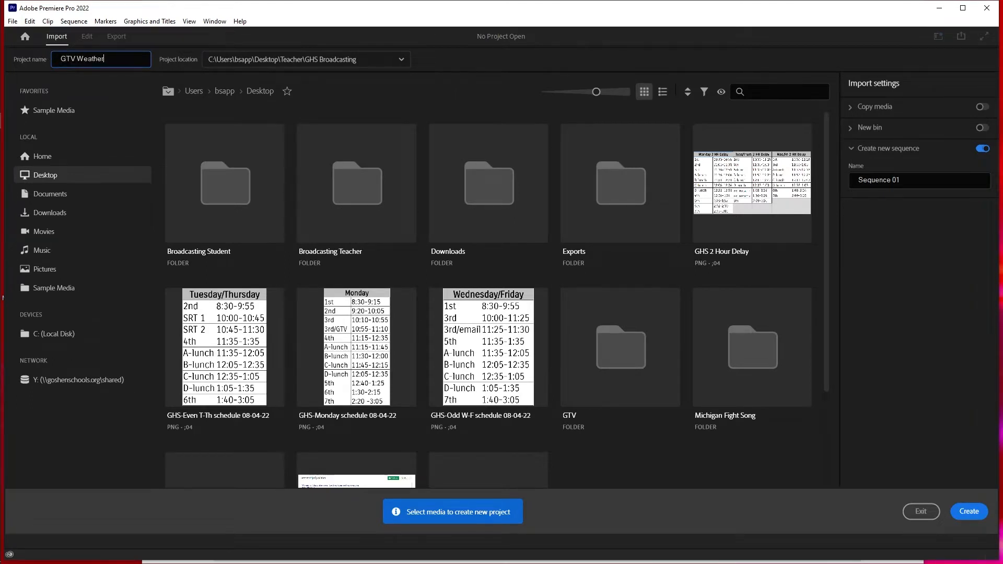
# - Set the project location to the Practice Class folder inside Broadcasting Student on the Desktop
pyautogui.click(401, 60)
pyautogui.click(329, 227)
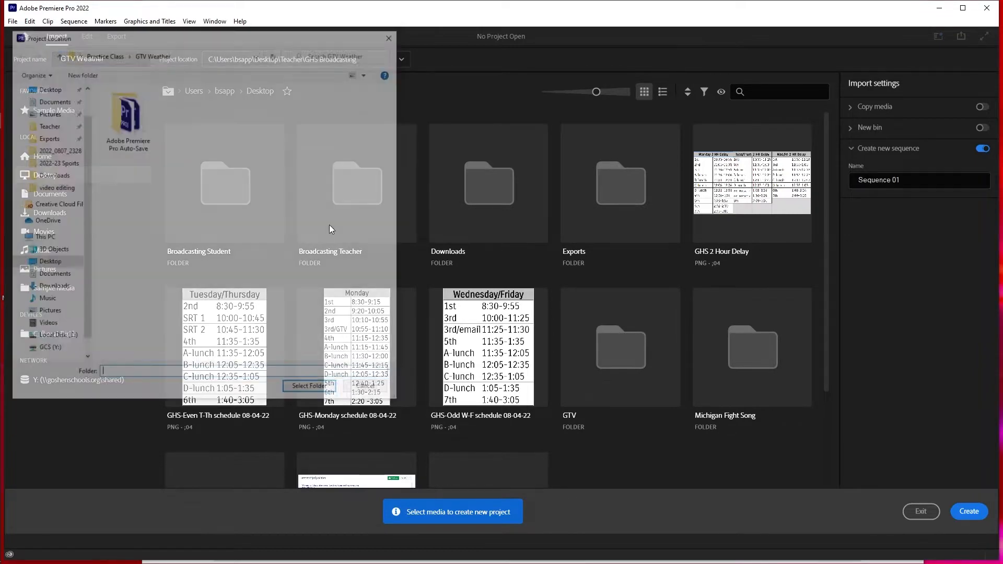
pyautogui.click(51, 91)
pyautogui.doubleClick(134, 107)
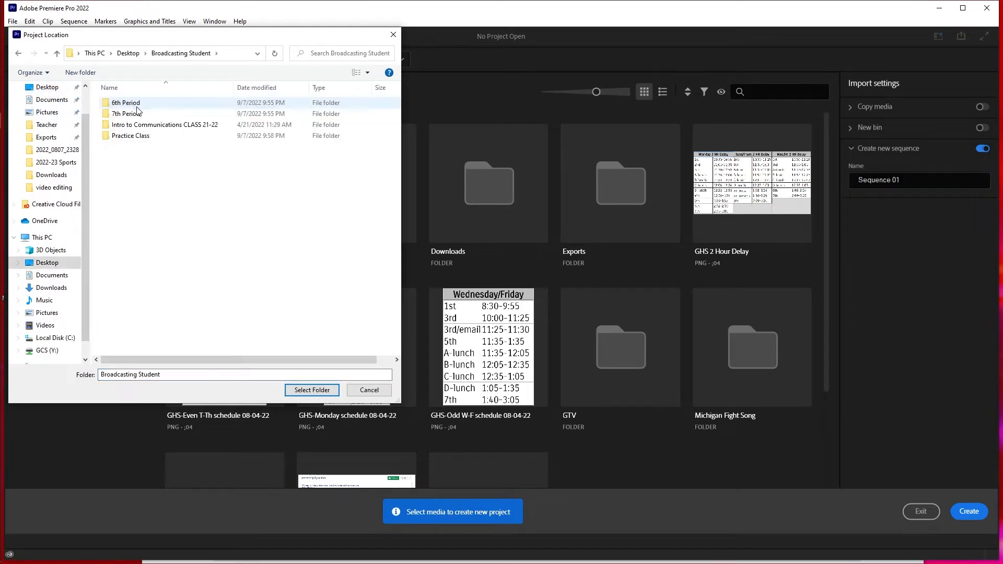
pyautogui.doubleClick(132, 136)
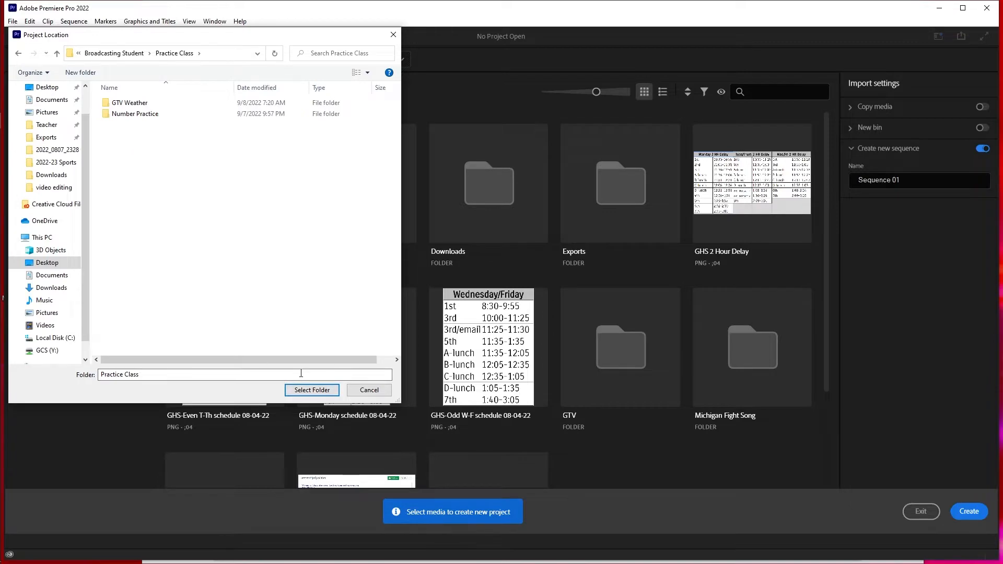
pyautogui.click(302, 390)
# - Change the project name to GTV Weather 2 and create the project
pyautogui.click(109, 59)
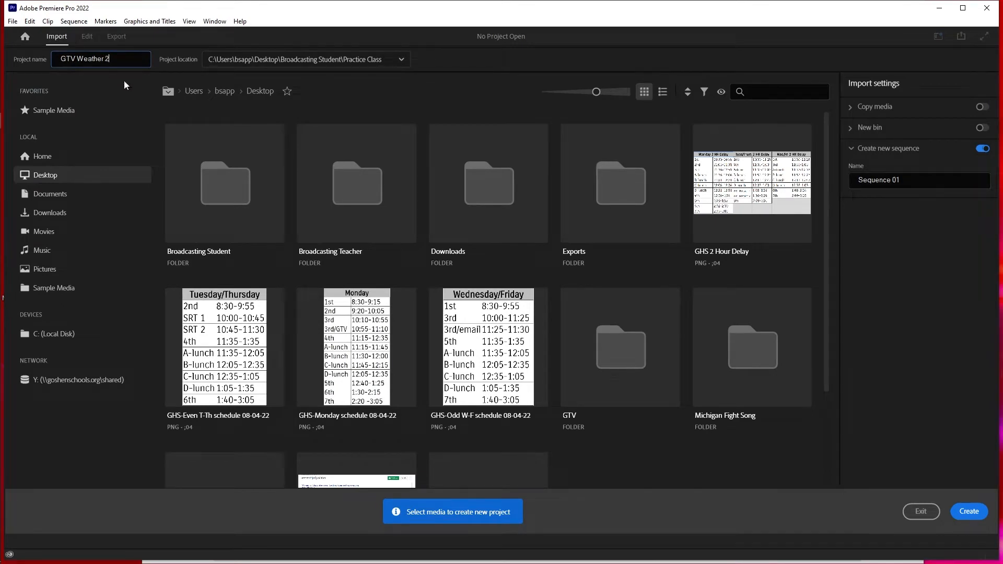
pyautogui.click(967, 512)
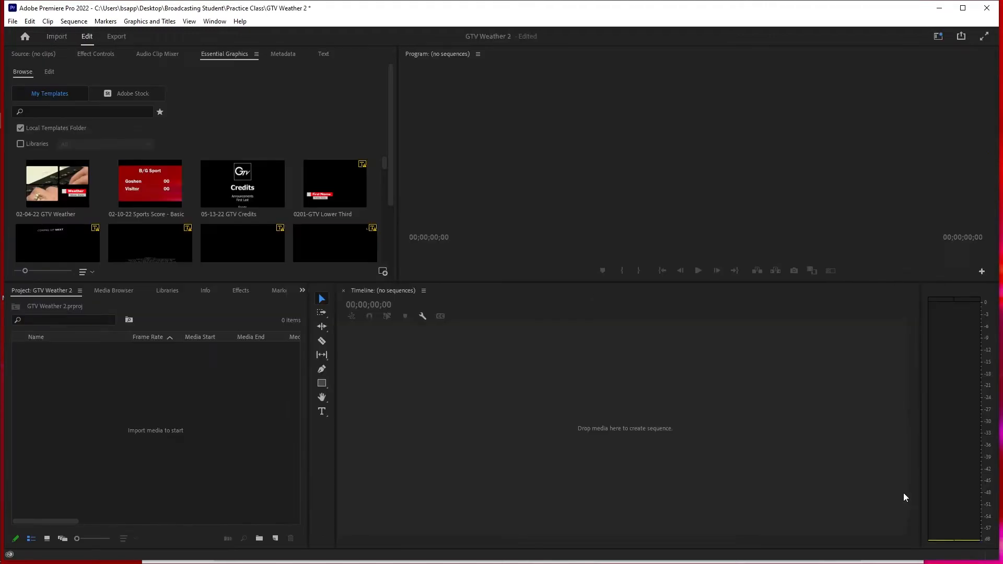
# - Import all the media files from the Weather2 folder in Broadcasting Student > Practice Class into the project
pyautogui.moveTo(1, 94)
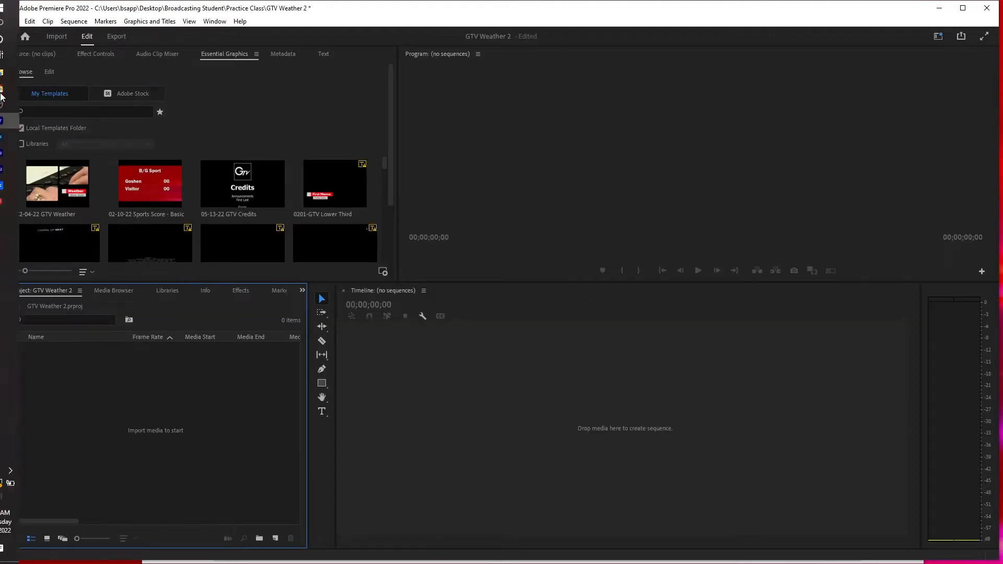
pyautogui.click(20, 78)
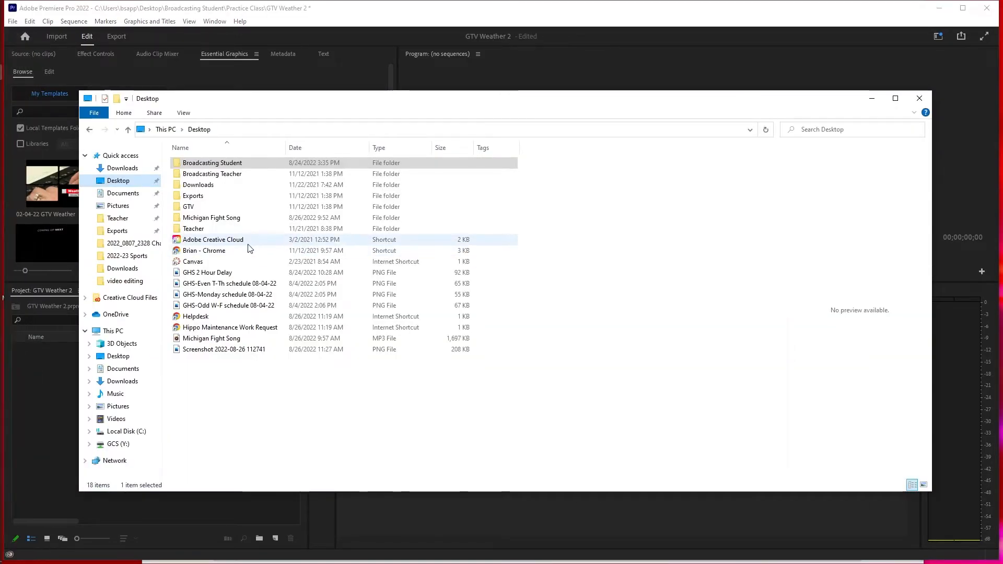
pyautogui.click(204, 166)
pyautogui.doubleClick(204, 165)
pyautogui.doubleClick(196, 196)
pyautogui.doubleClick(202, 184)
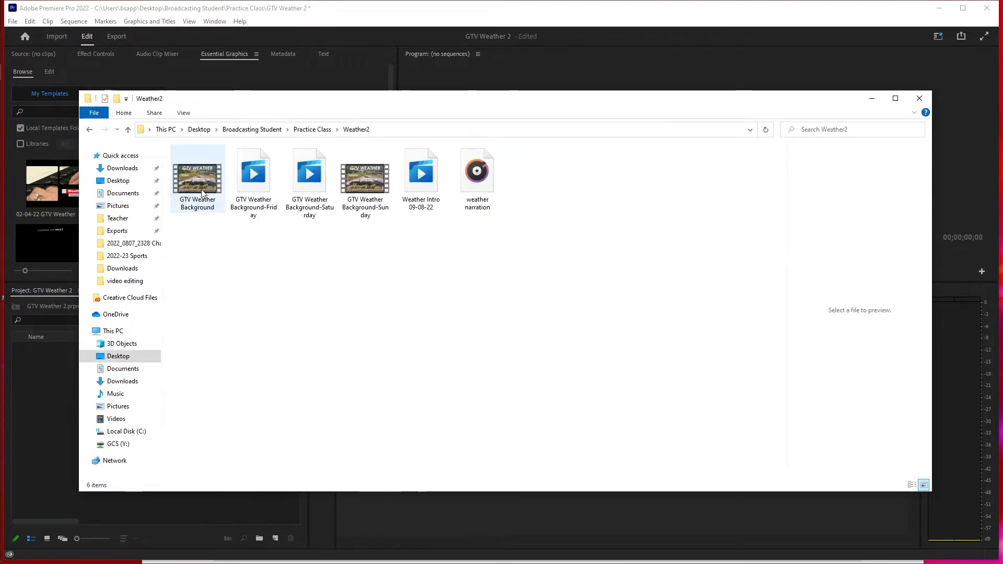
pyautogui.moveTo(195, 234); pyautogui.dragTo(482, 152)
pyautogui.moveTo(203, 186); pyautogui.dragTo(52, 415)
pyautogui.click(44, 465)
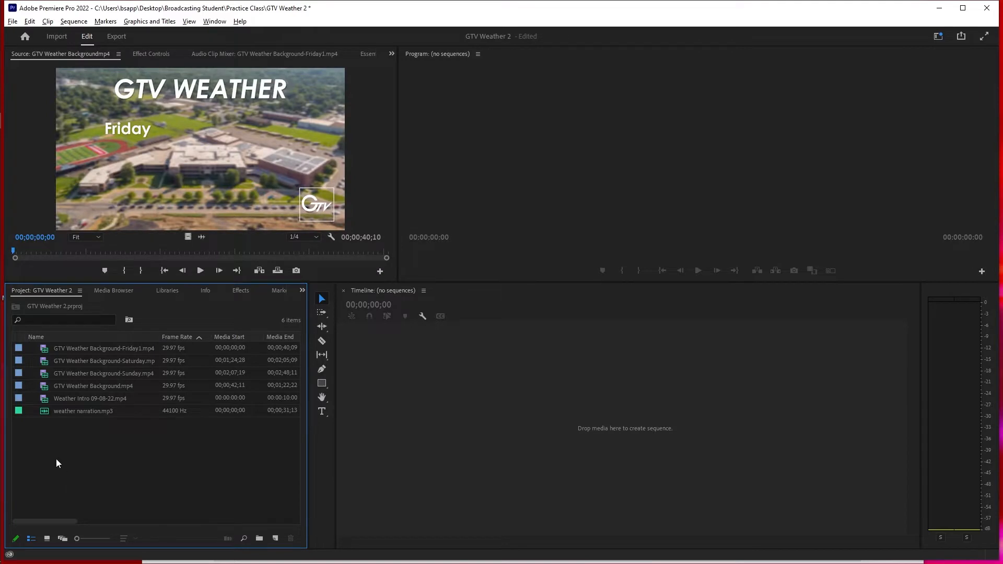
# - Create a sequence from the Weather Intro 09-08-22 clip and place GTV Weather Background directly after it on V1
pyautogui.moveTo(46, 397); pyautogui.dragTo(382, 421)
pyautogui.moveTo(543, 423); pyautogui.dragTo(544, 419)
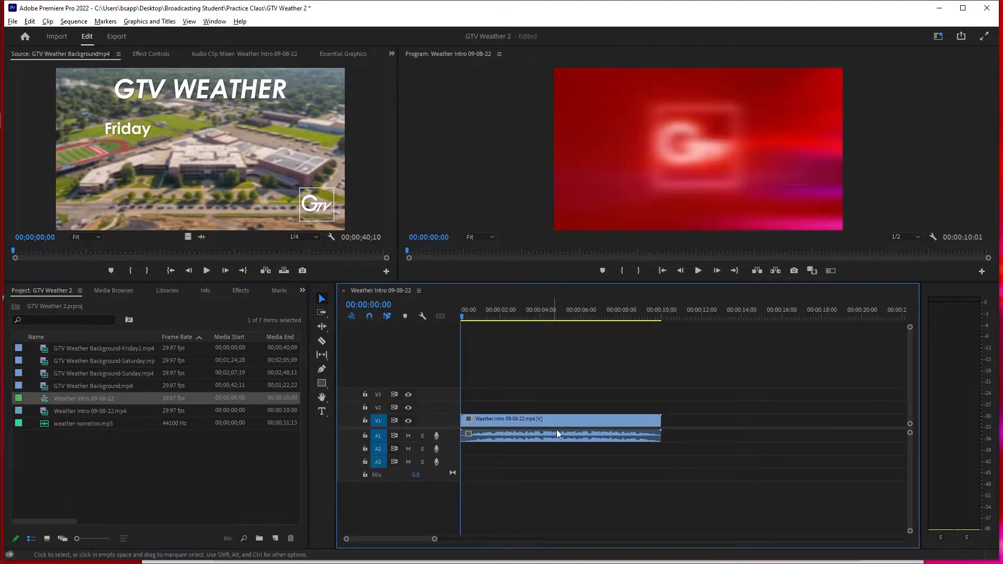
pyautogui.moveTo(48, 388); pyautogui.dragTo(672, 436)
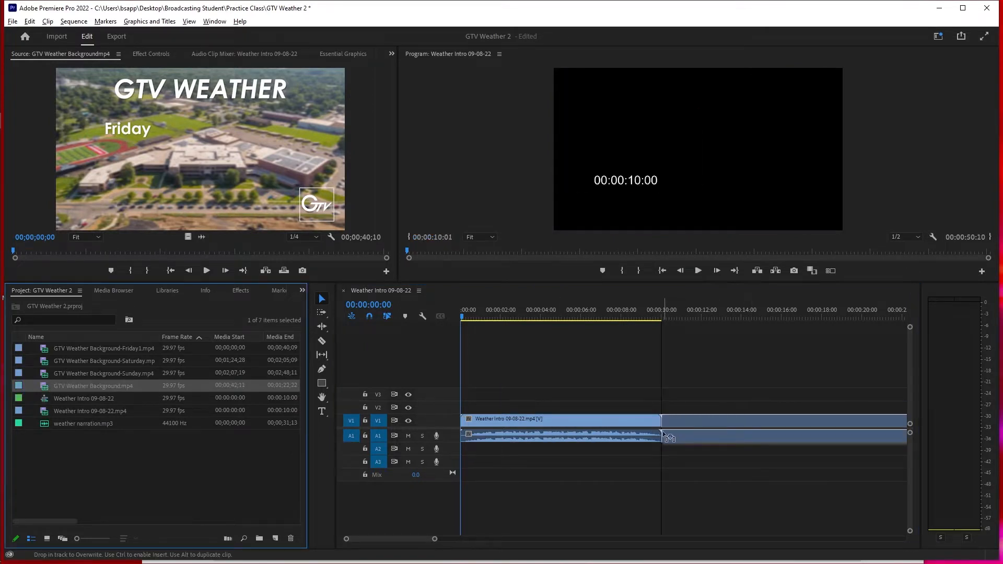
# - Append the Friday, Saturday and Sunday weather background clips in that order at the end of V1
pyautogui.moveTo(434, 539); pyautogui.dragTo(575, 538)
pyautogui.click(73, 349)
pyautogui.moveTo(73, 349); pyautogui.dragTo(635, 438)
pyautogui.moveTo(42, 362); pyautogui.dragTo(774, 442)
pyautogui.moveTo(407, 539); pyautogui.dragTo(449, 538)
pyautogui.moveTo(42, 375); pyautogui.dragTo(648, 438)
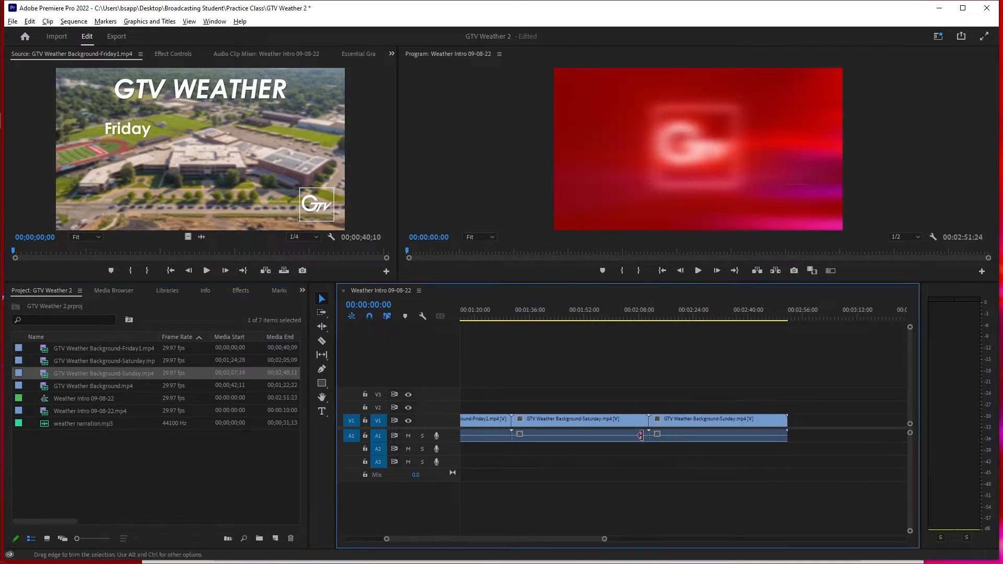
# - Place the weather narration audio on A2, starting where the intro ends and the GTV Weather Background clip begins
pyautogui.moveTo(523, 539); pyautogui.dragTo(466, 539)
pyautogui.moveTo(44, 425); pyautogui.dragTo(500, 453)
pyautogui.moveTo(564, 539); pyautogui.dragTo(452, 538)
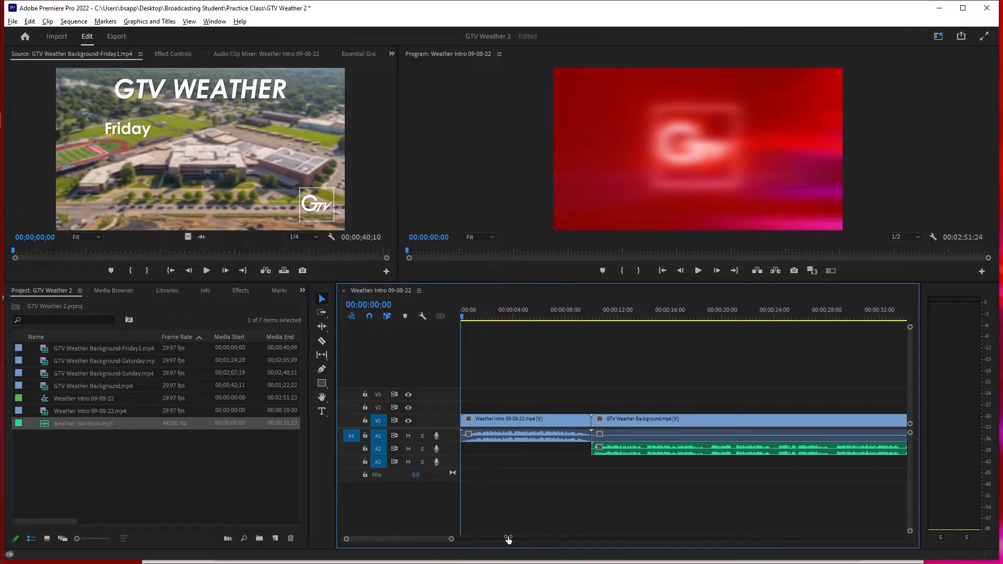
# - Play the sequence through the intro and opening narration, and park the playhead at 00:00:14:00
pyautogui.press('space')
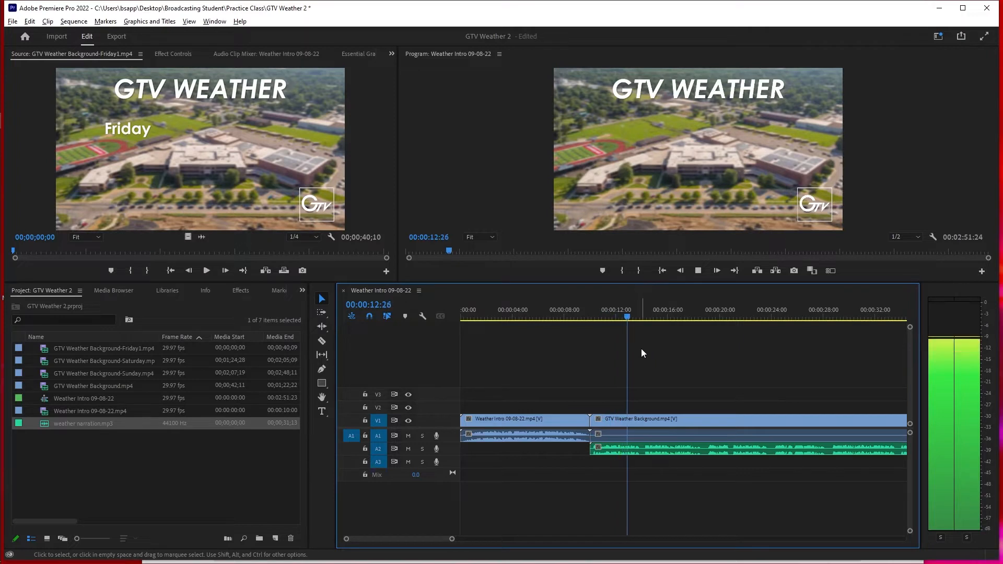
pyautogui.press('space')
pyautogui.press('space')
pyautogui.press('space')
pyautogui.moveTo(655, 316); pyautogui.dragTo(642, 319)
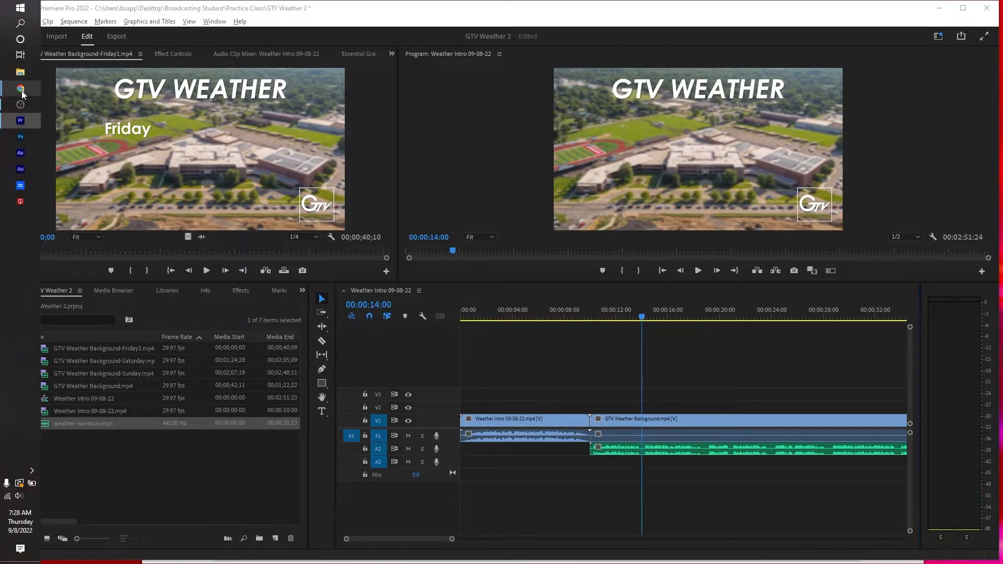
# - Switch to the GTV Weather script in Google Docs, review its Friday and Saturday forecast lines, and return to Premiere Pro
pyautogui.moveTo(21, 89)
pyautogui.click(48, 107)
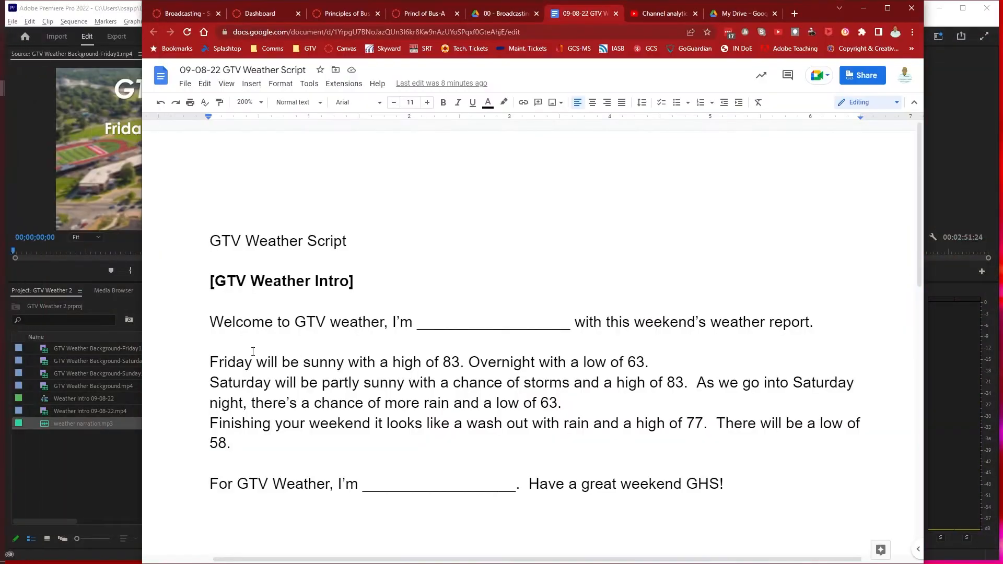
pyautogui.moveTo(199, 335); pyautogui.dragTo(207, 381)
pyautogui.click(210, 354)
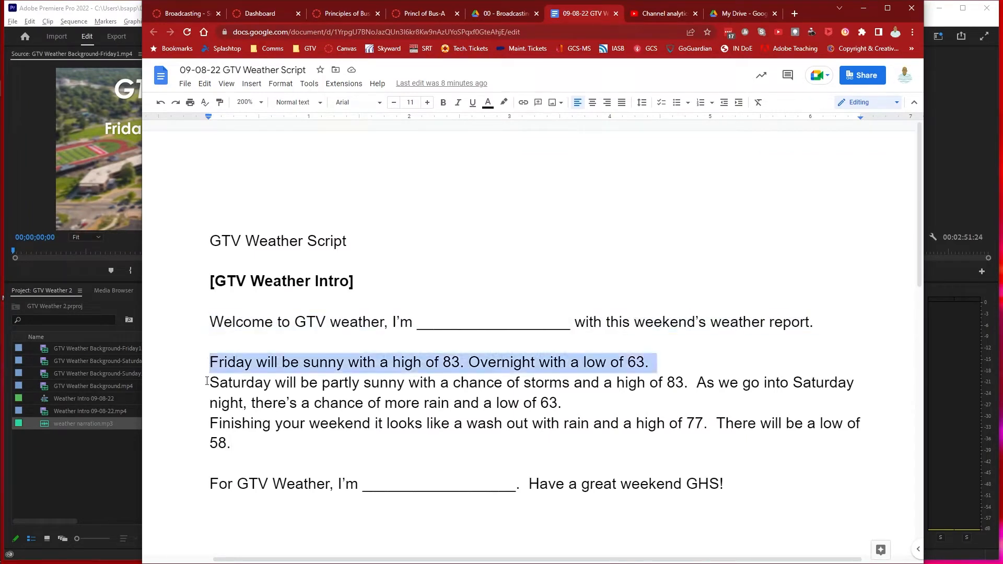
pyautogui.click(207, 382)
pyautogui.moveTo(208, 382); pyautogui.dragTo(206, 420)
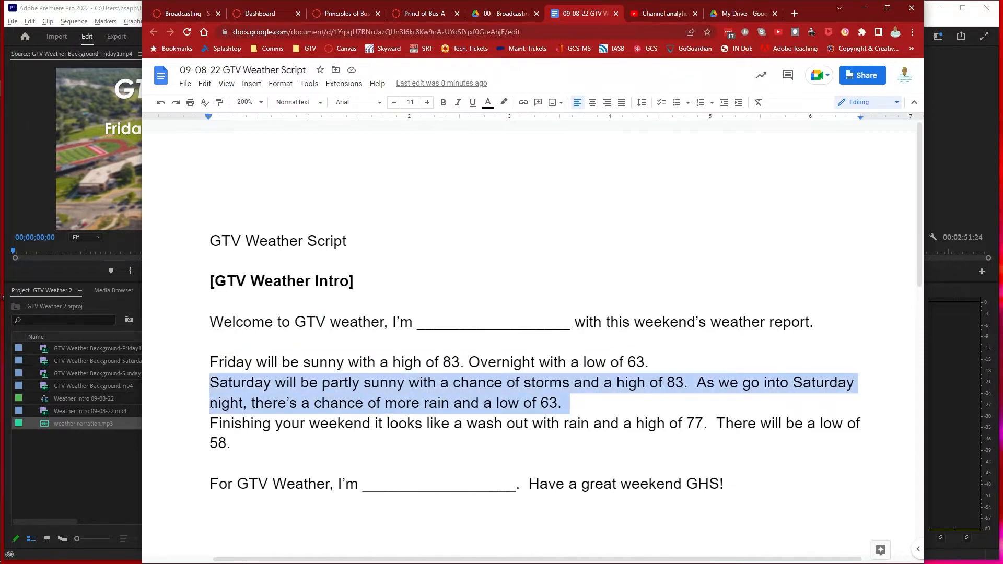
pyautogui.click(211, 403)
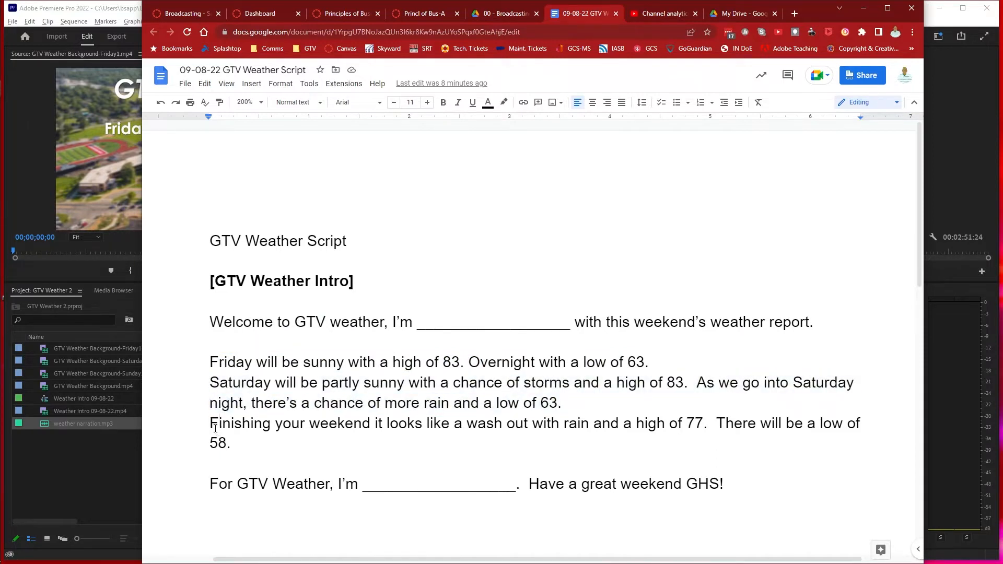
pyautogui.click(85, 9)
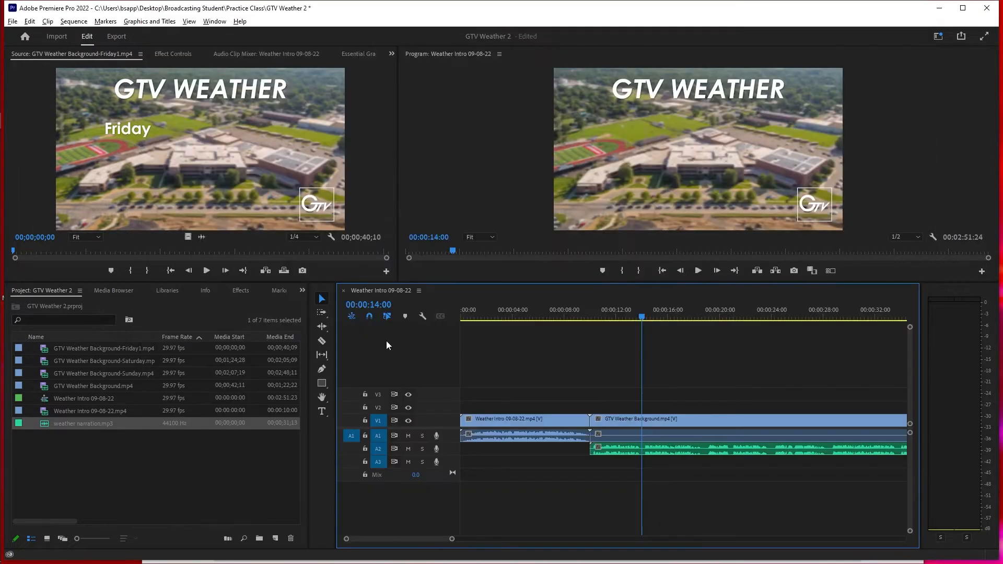
# - Split the GTV Weather Background clip at 00:00:14:00 and delete the part after the cut
pyautogui.click(643, 421)
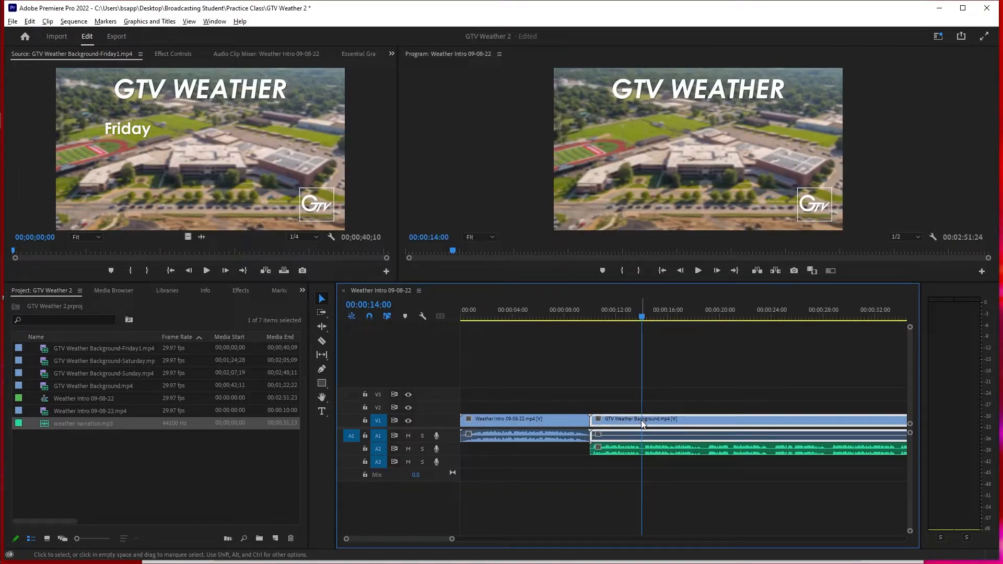
pyautogui.hotkey('ctrl', 'k')
pyautogui.click(669, 422)
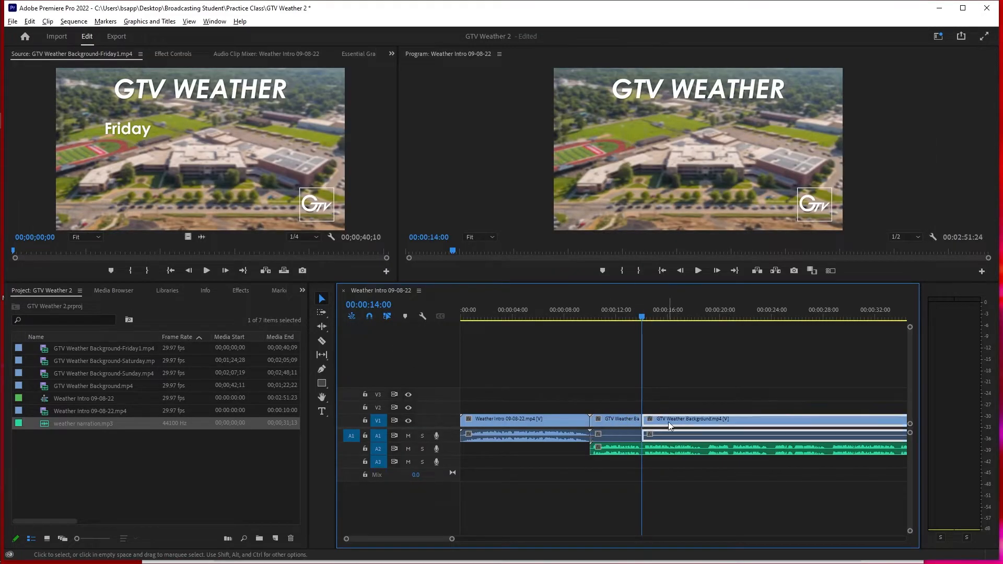
pyautogui.press('Delete')
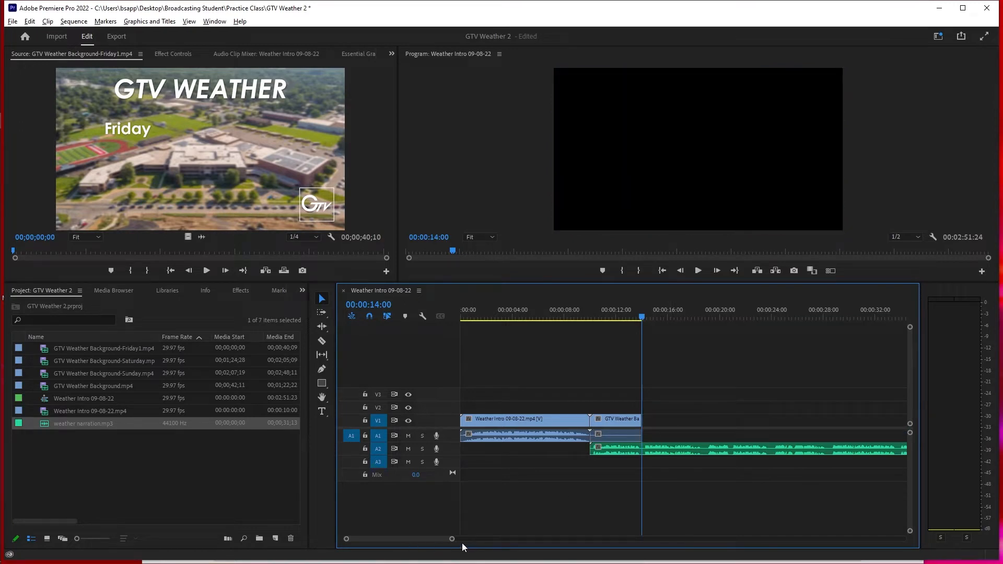
# - Move the Friday background clip to start at 00:00:14:00, against the shortened background, and play the sequence from there
pyautogui.moveTo(453, 540); pyautogui.dragTo(482, 539)
pyautogui.moveTo(898, 419); pyautogui.dragTo(600, 430)
pyautogui.press('space')
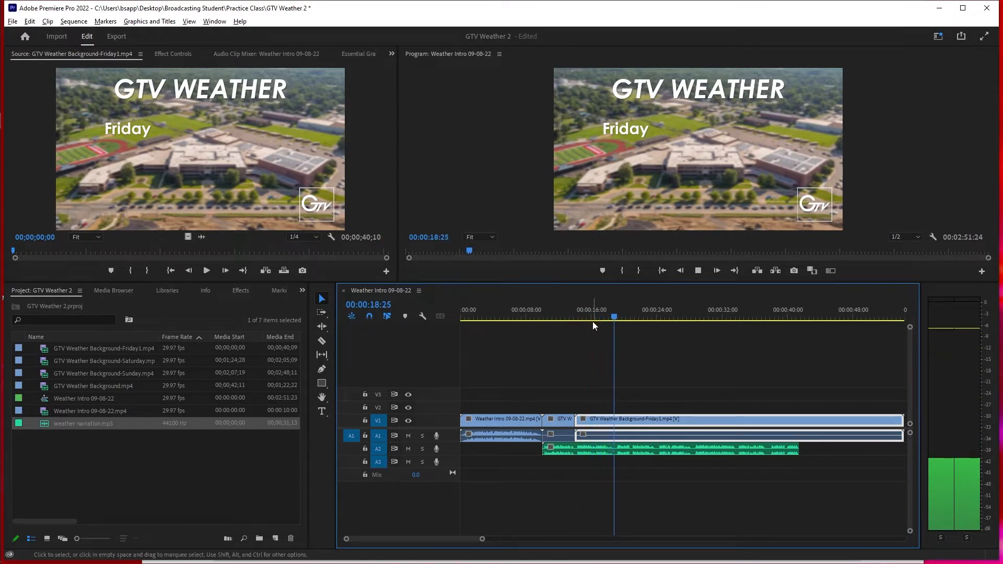
# - Play to the end of the narration, split the Sunday background at 00:00:42:13 and delete the excess after the cut
pyautogui.press('space')
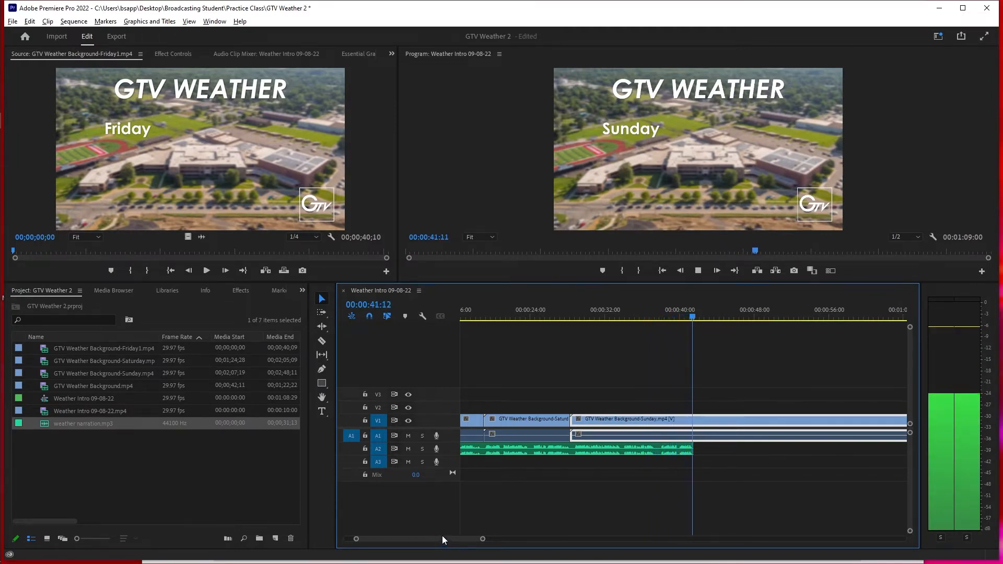
pyautogui.press('space')
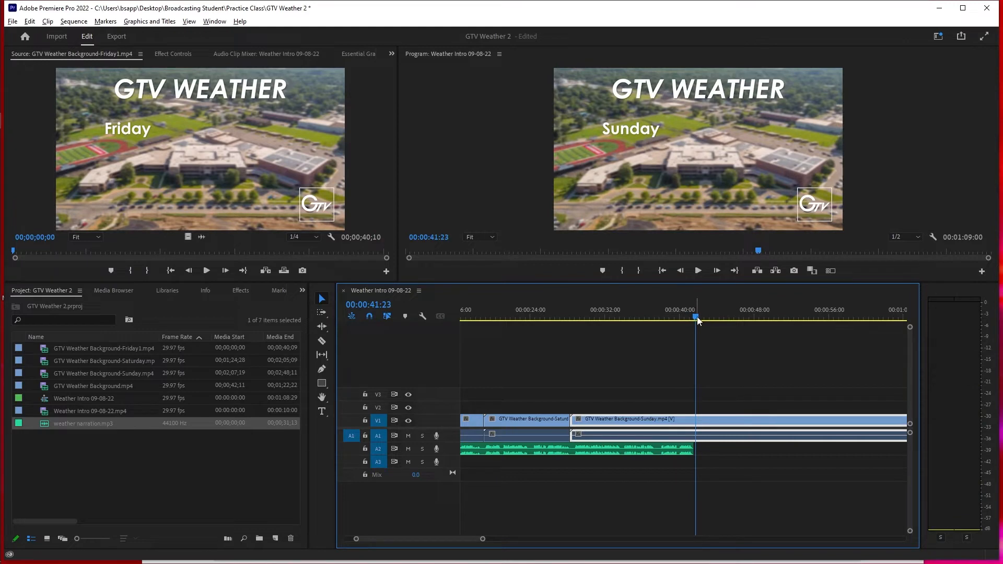
pyautogui.moveTo(695, 317); pyautogui.dragTo(695, 316)
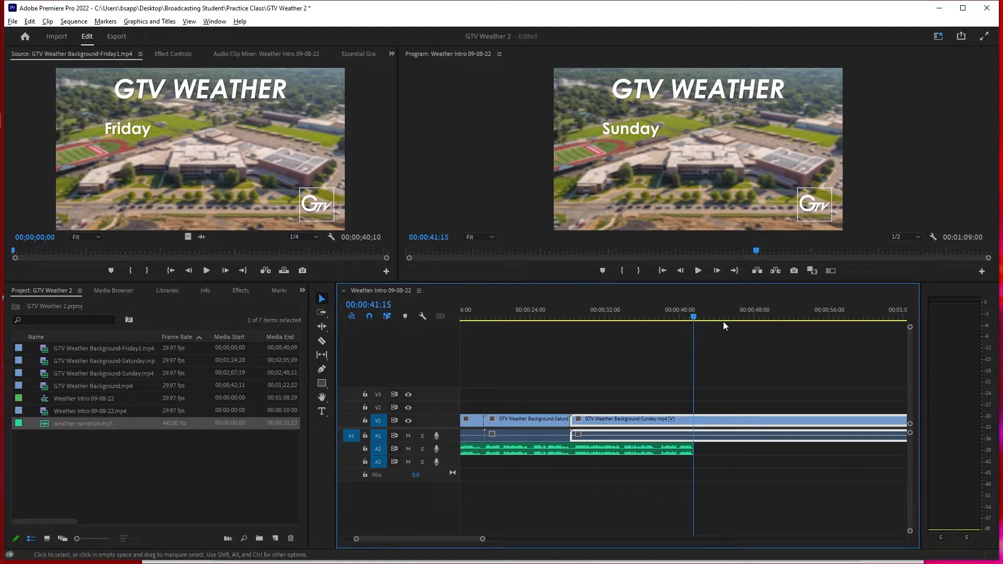
pyautogui.moveTo(695, 316); pyautogui.dragTo(703, 318)
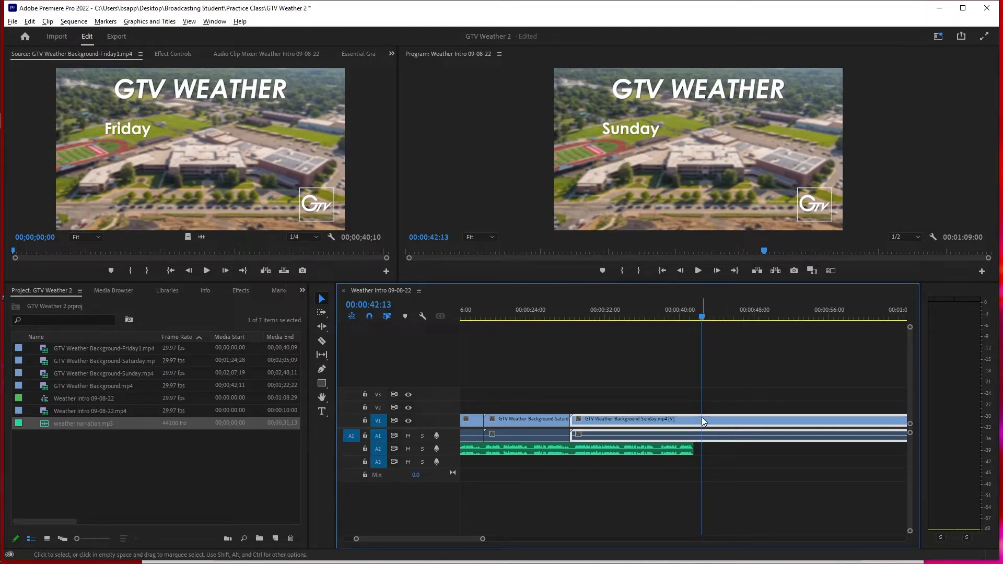
pyautogui.hotkey('ctrl', 'k')
pyautogui.click(744, 420)
pyautogui.press('Delete')
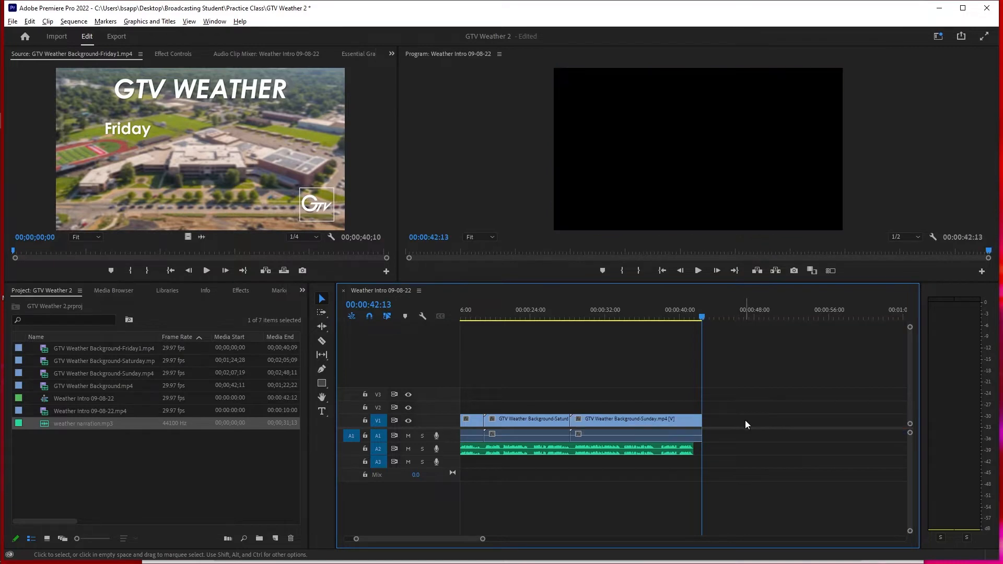
# - Start a text layer just below the Friday heading at 00:00:14:00, where the Friday background begins
pyautogui.moveTo(701, 317); pyautogui.dragTo(598, 329)
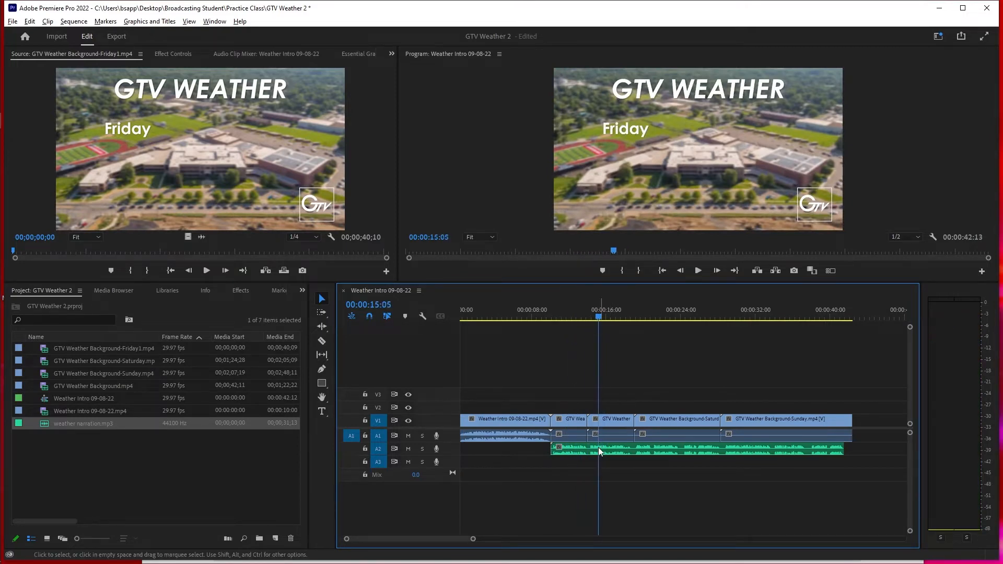
pyautogui.moveTo(595, 315); pyautogui.dragTo(585, 317)
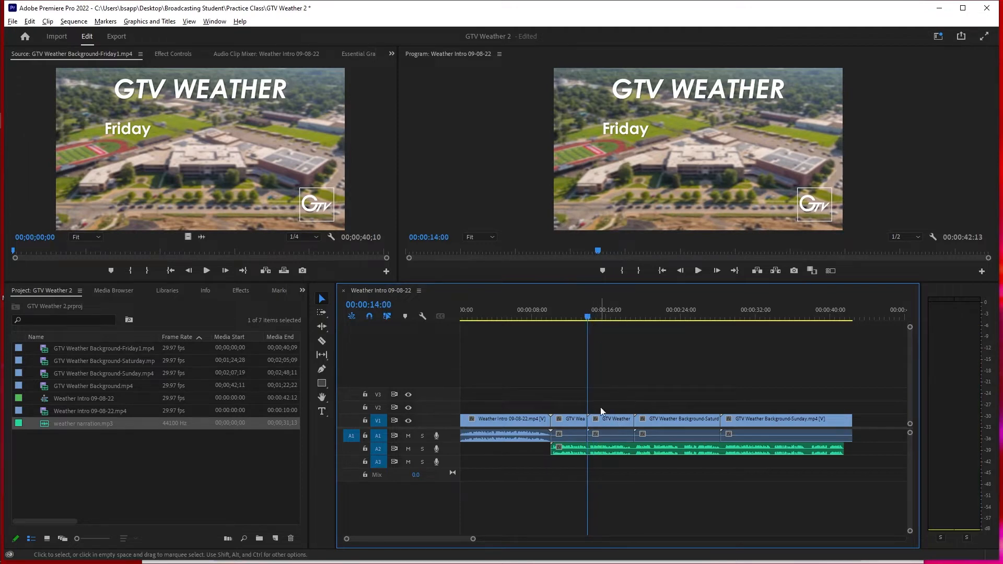
pyautogui.click(321, 412)
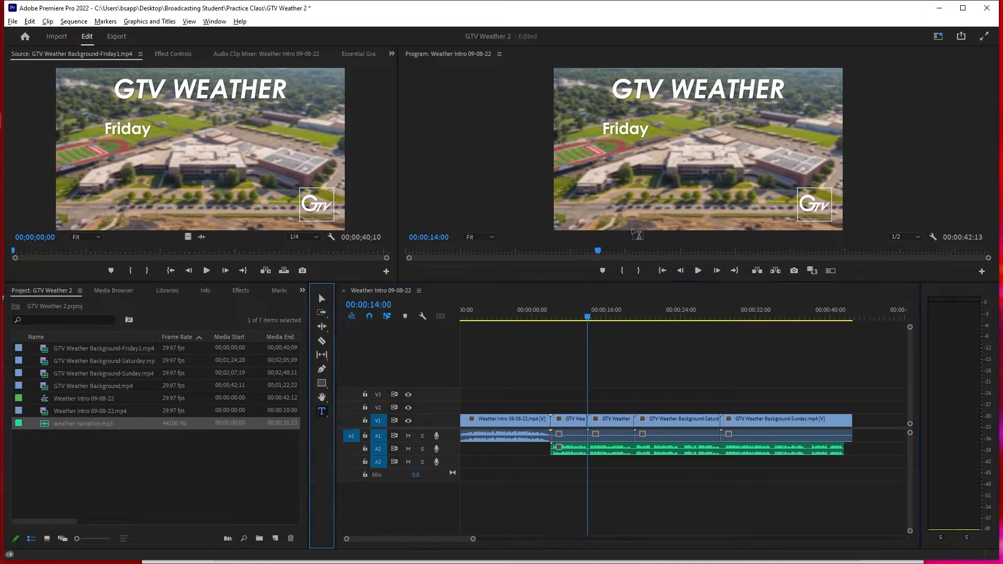
pyautogui.click(601, 149)
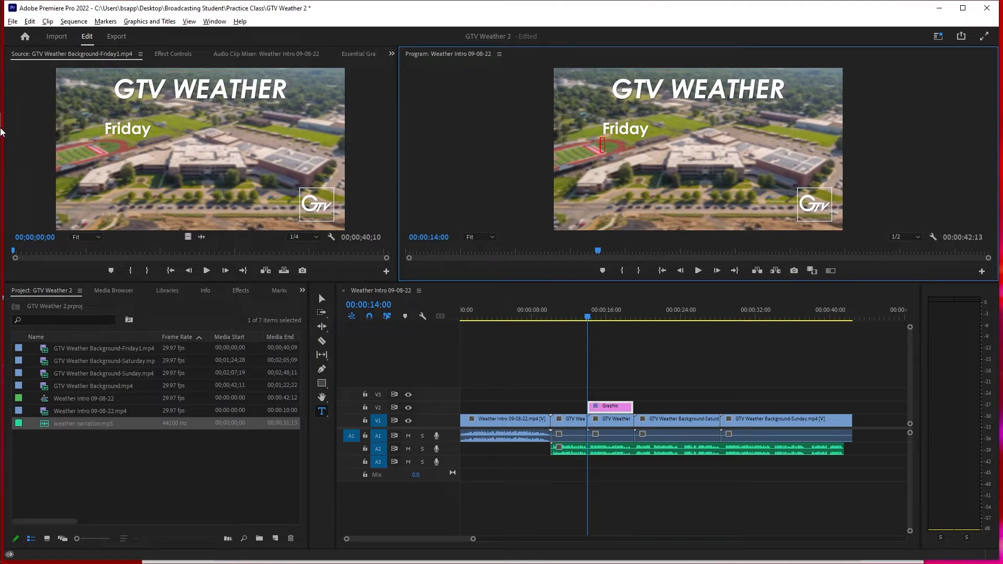
# - Switch to the GTV Weather script in Google Docs, read the Friday forecast line, and return to Premiere Pro
pyautogui.moveTo(21, 88)
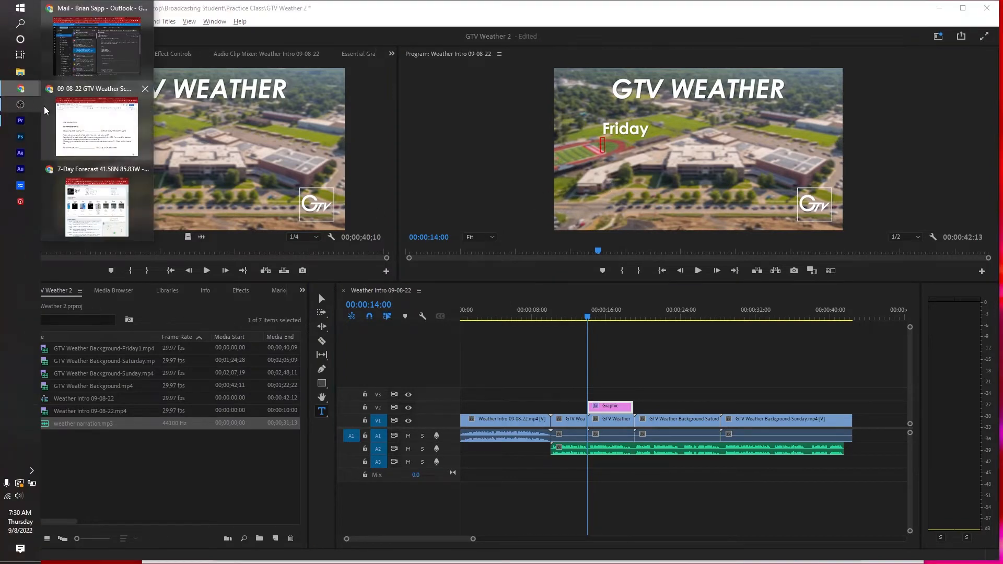
pyautogui.click(79, 127)
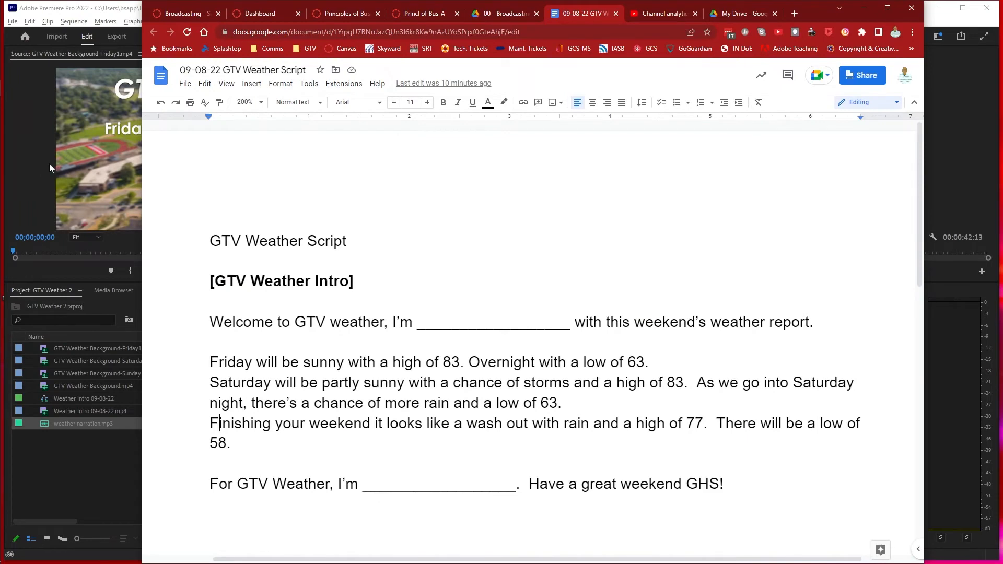
pyautogui.click(43, 193)
# - Enter the Friday forecast as three text lines below the heading: "Sunny", "HIGH - 83" and "LOW - 63"
pyautogui.click(619, 151)
pyautogui.write('Sunny')
pyautogui.press('Return')
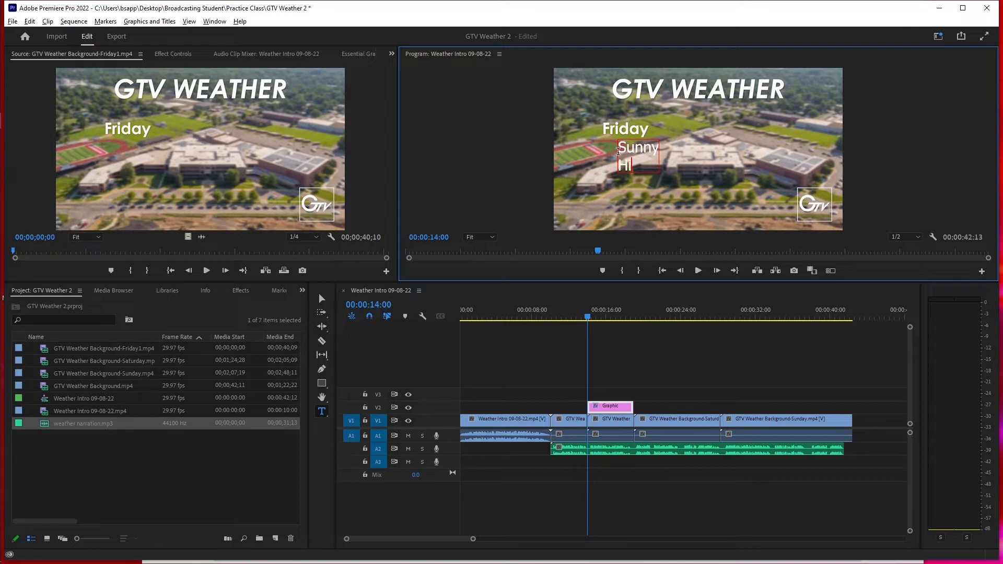
pyautogui.write('HIGH - 83 ')
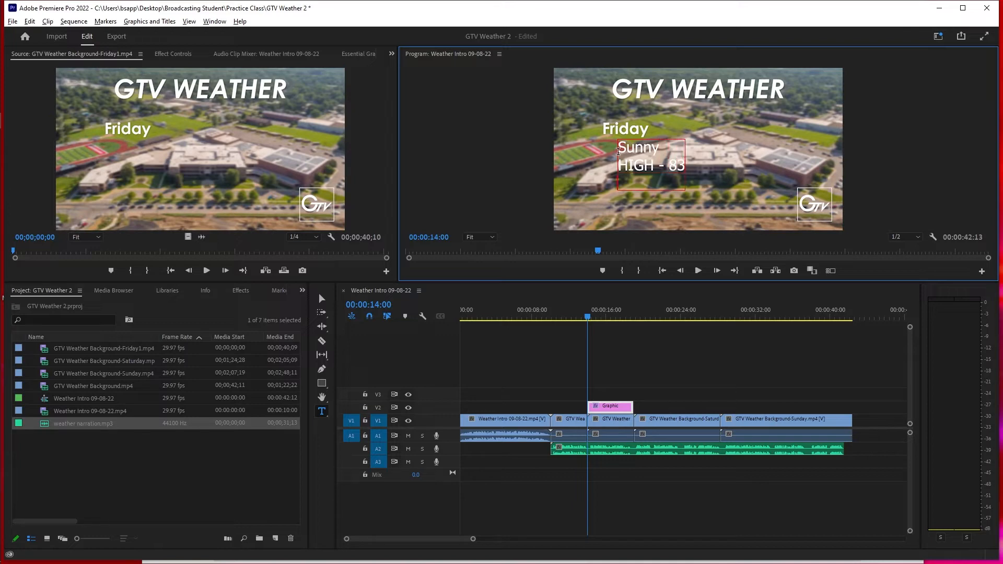
pyautogui.write('LOW - 63')
pyautogui.click(566, 289)
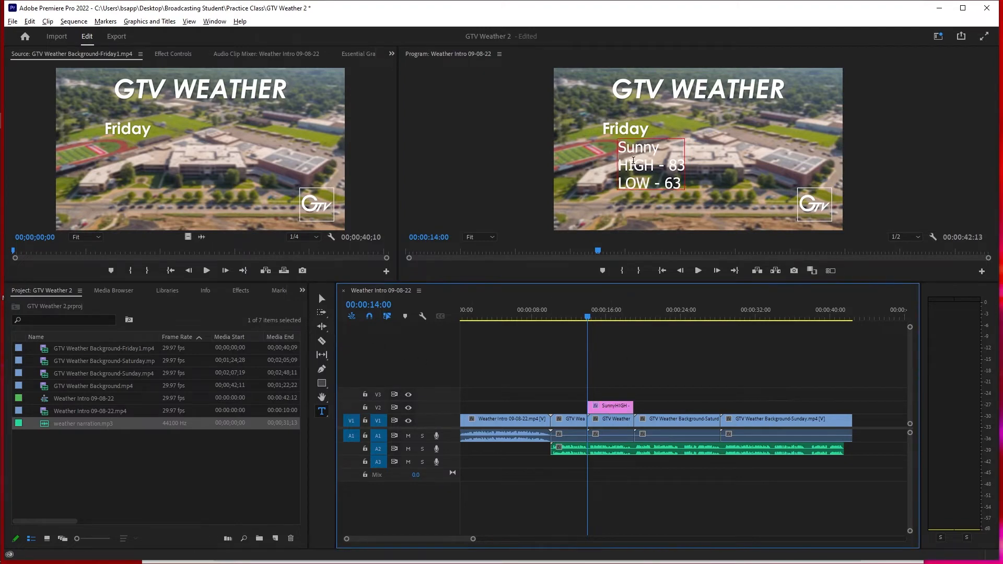
# - Move the Friday forecast text slightly down so its left edge lines up with the Friday heading
pyautogui.click(322, 298)
pyautogui.click(643, 169)
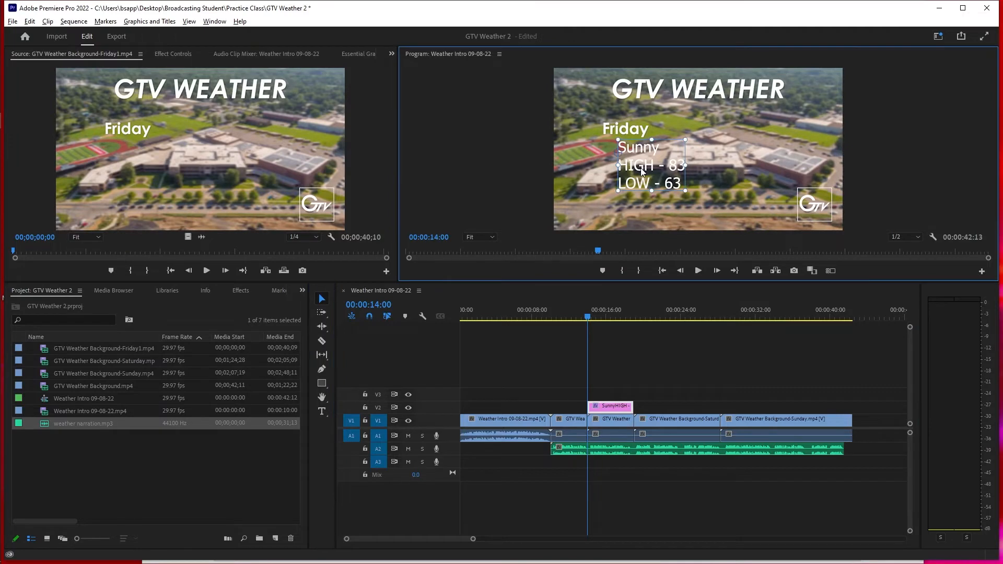
pyautogui.moveTo(646, 167); pyautogui.dragTo(633, 177)
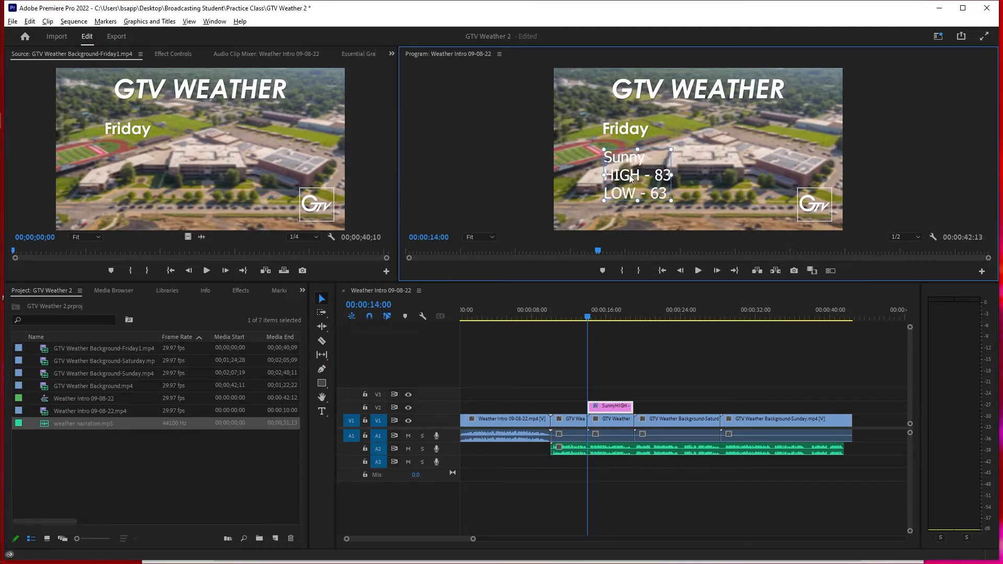
# - Change the Friday forecast text's font to Lucida Sans in the Essential Graphics settings
pyautogui.click(364, 54)
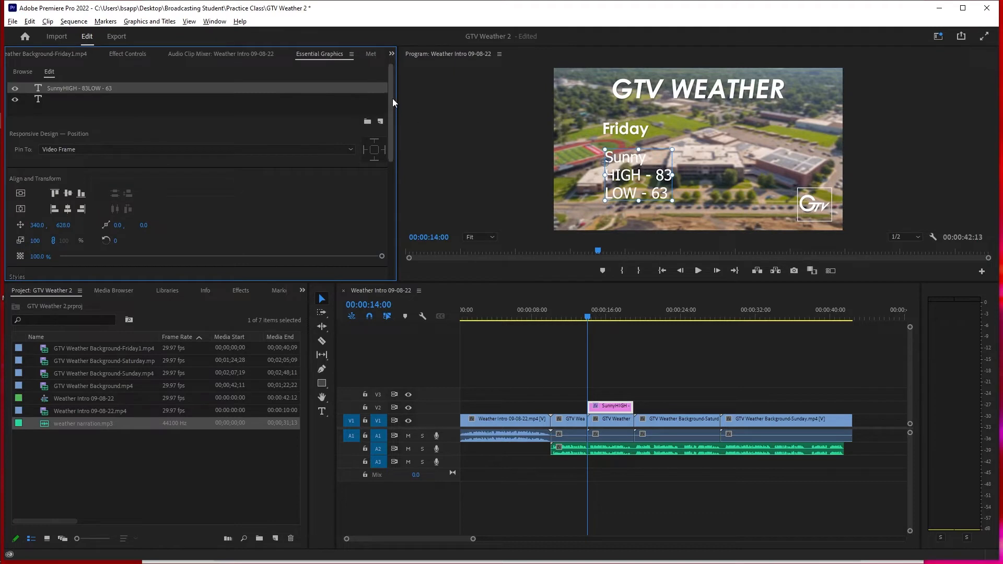
pyautogui.moveTo(391, 98); pyautogui.dragTo(390, 167)
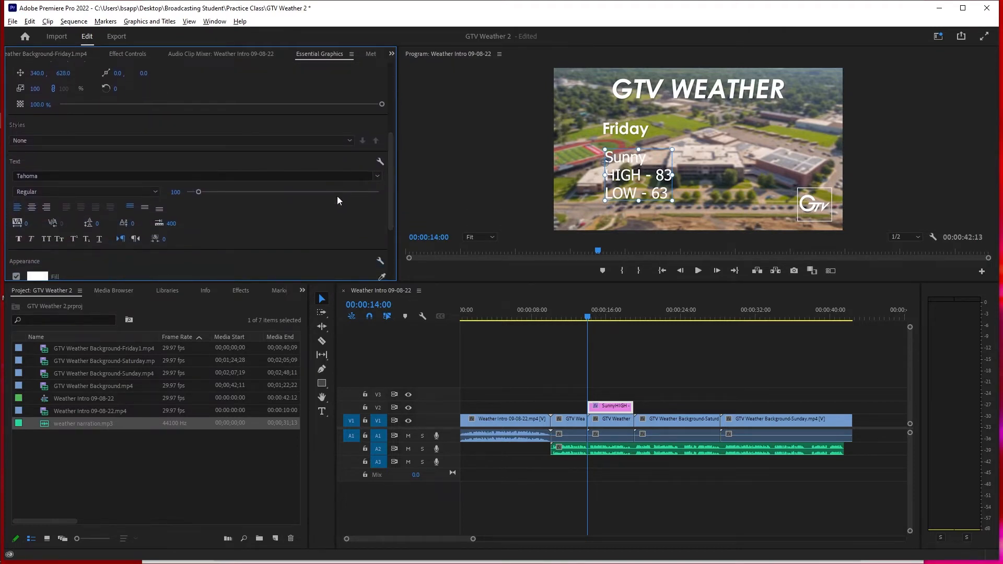
pyautogui.click(181, 175)
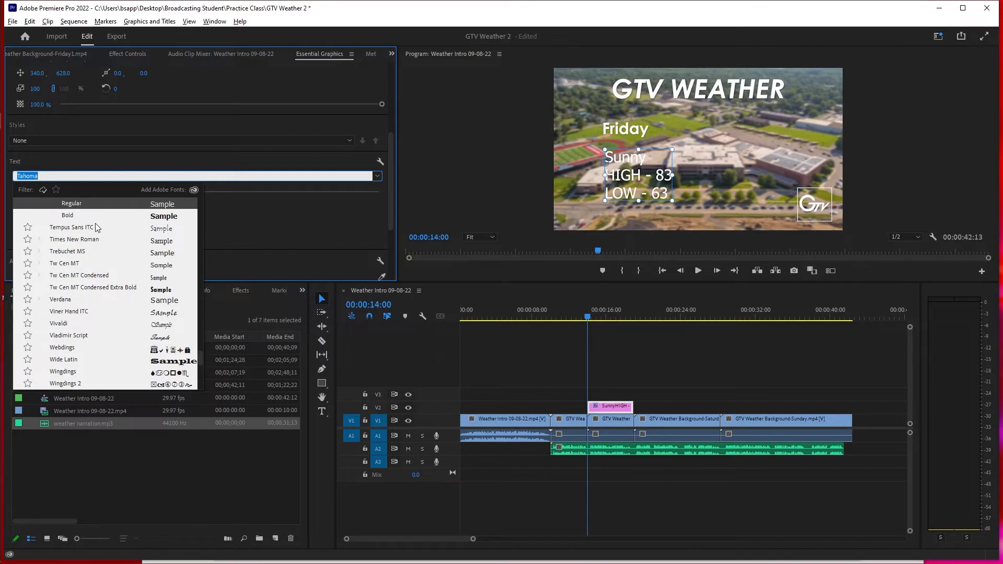
pyautogui.scroll(-3, 80, 256)
pyautogui.scroll(7, 81, 259)
pyautogui.scroll(5, 80, 259)
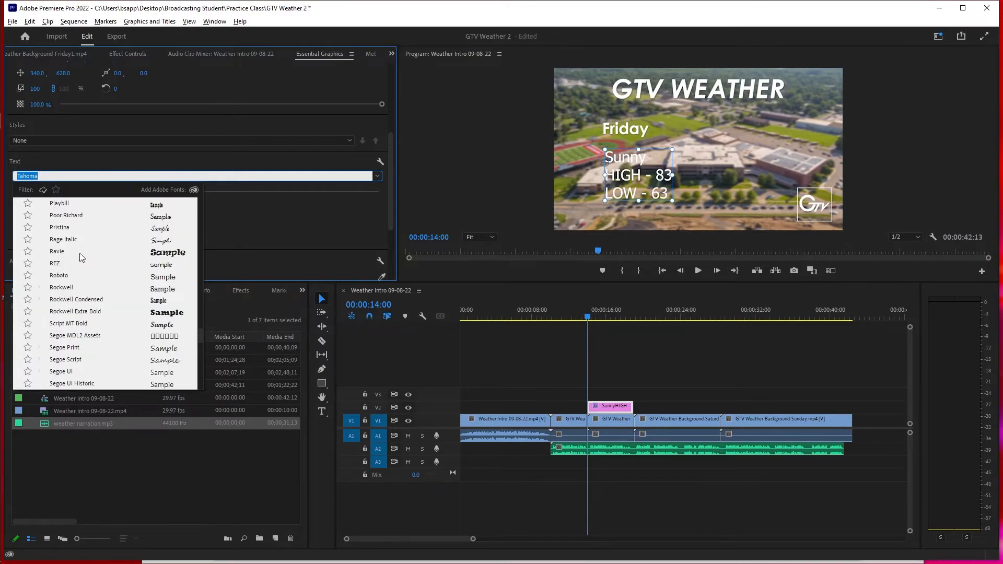
pyautogui.scroll(10, 81, 256)
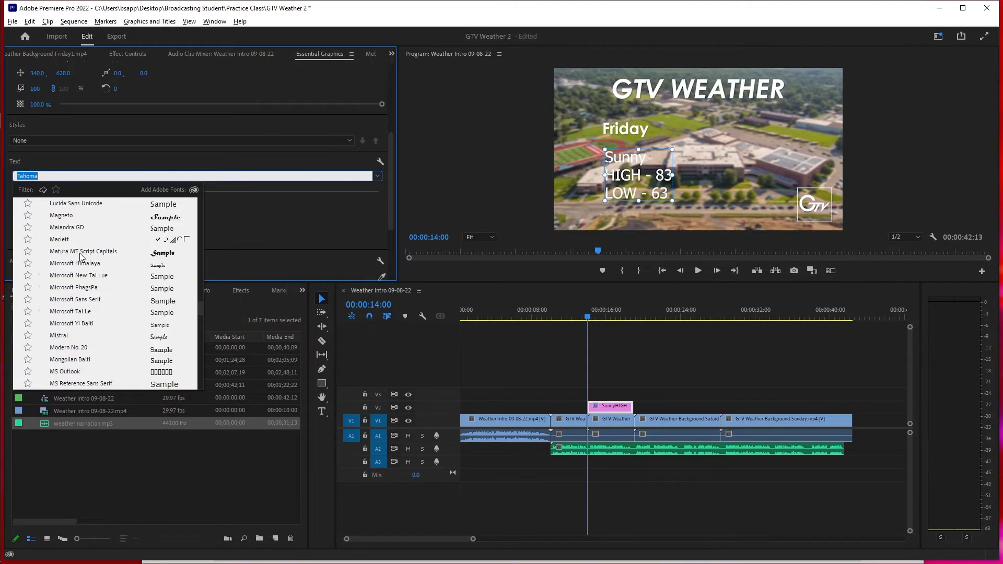
pyautogui.scroll(1, 81, 256)
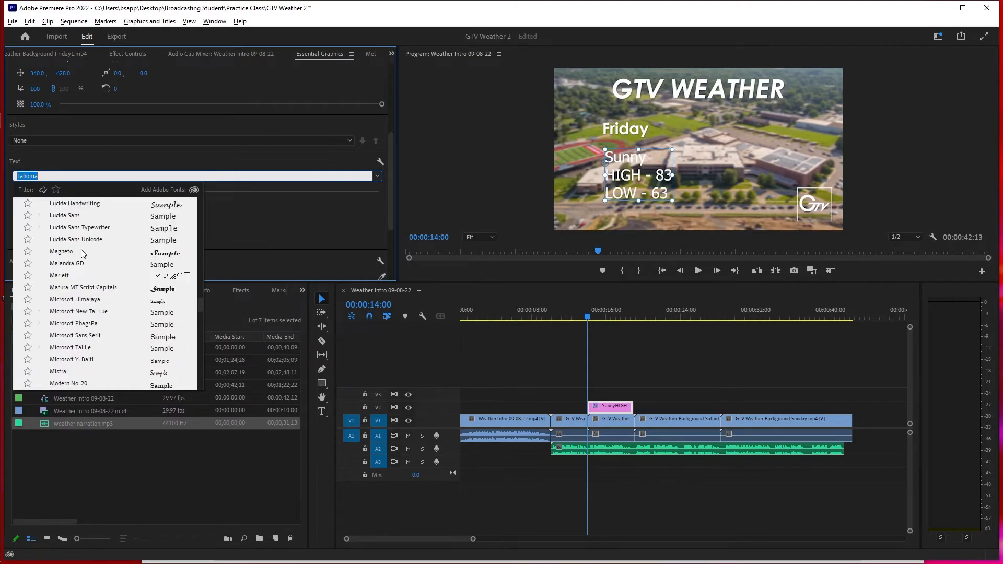
pyautogui.click(68, 215)
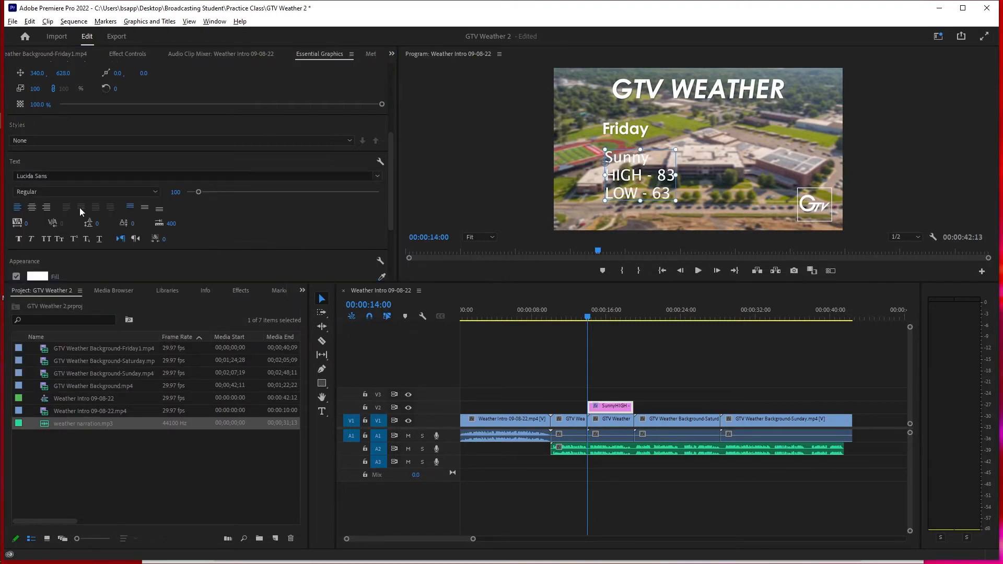
# - Set the Friday forecast text to the Demibold Roman style at size 131
pyautogui.click(86, 192)
pyautogui.click(87, 191)
pyautogui.click(87, 192)
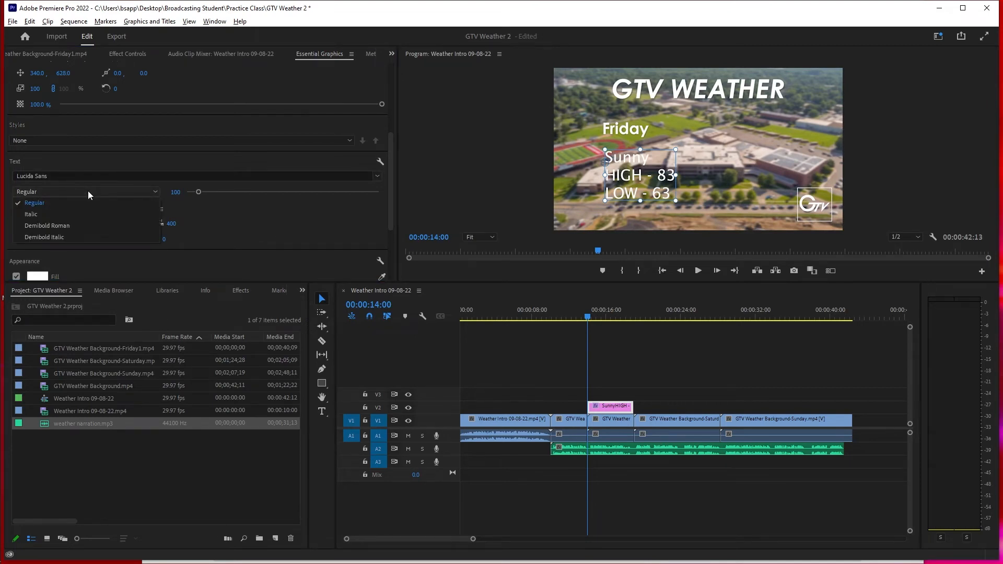
pyautogui.click(85, 227)
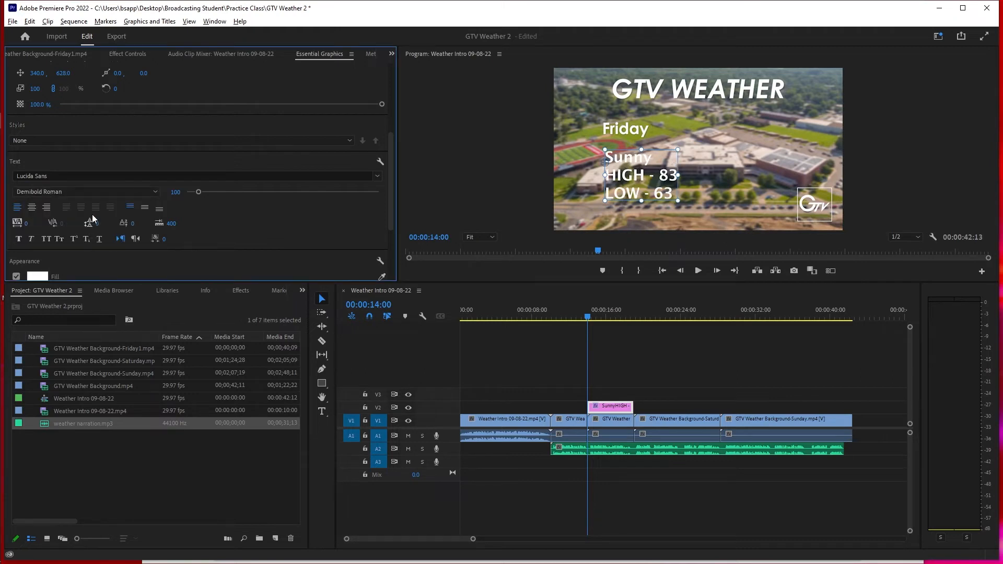
pyautogui.moveTo(197, 193); pyautogui.dragTo(201, 193)
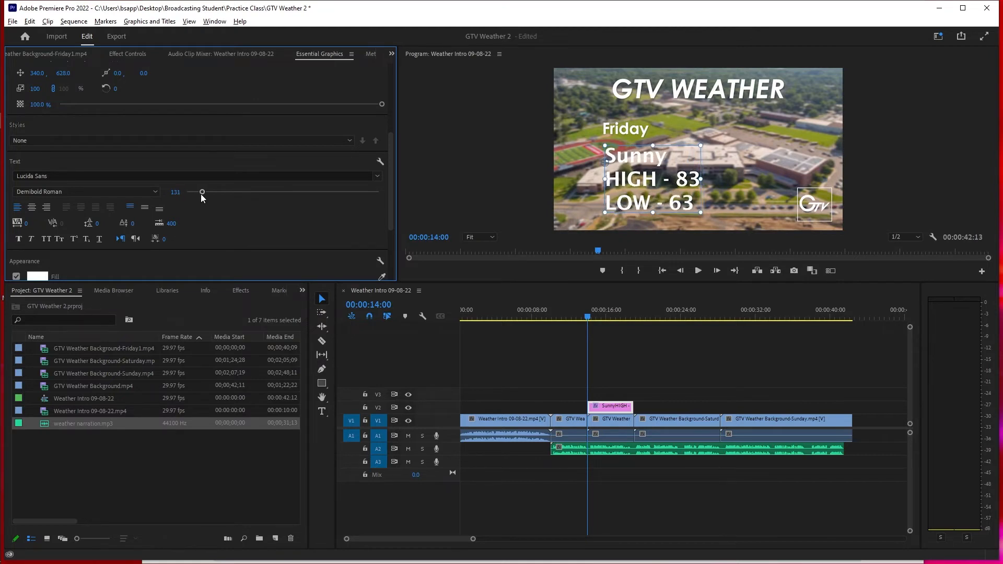
# - Add a shadow to the Friday forecast text, nudge the text slightly sideways and deselect it
pyautogui.scroll(-3, 212, 225)
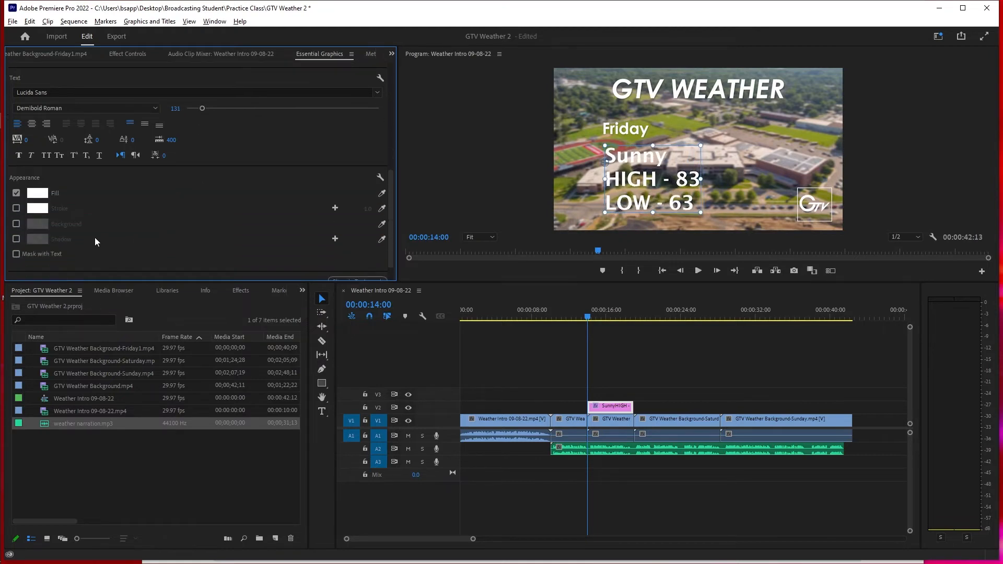
pyautogui.click(16, 240)
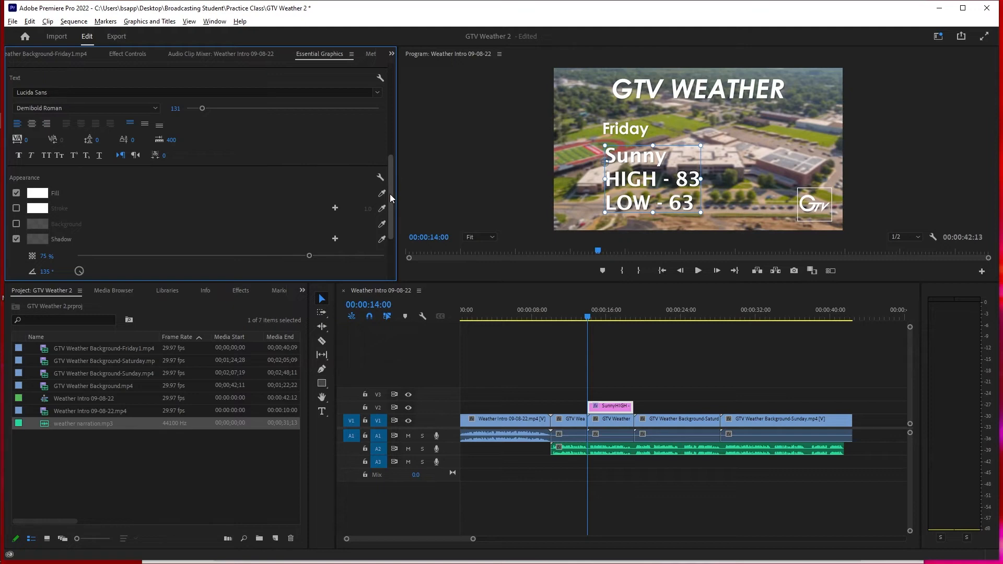
pyautogui.moveTo(668, 171); pyautogui.dragTo(669, 171)
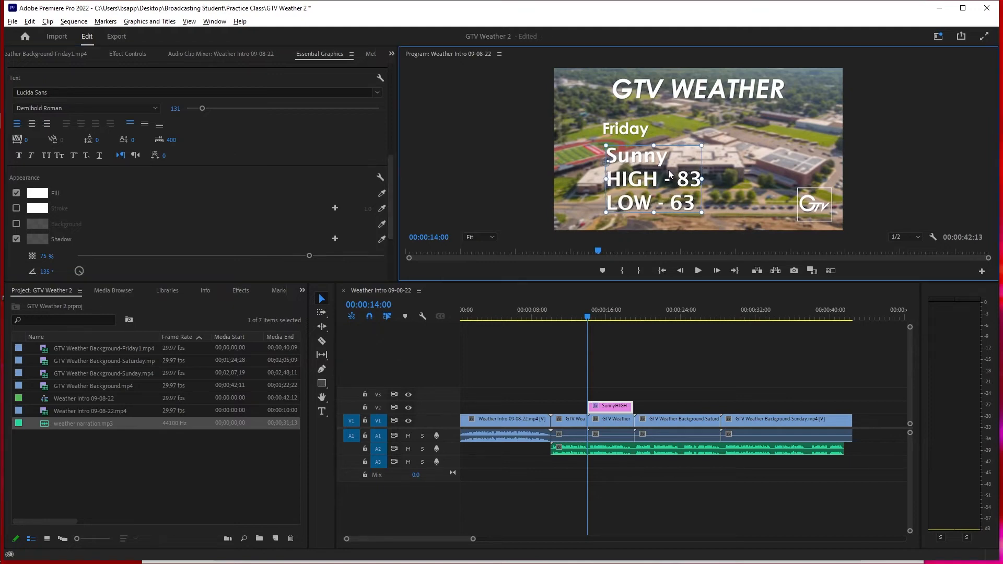
pyautogui.click(604, 357)
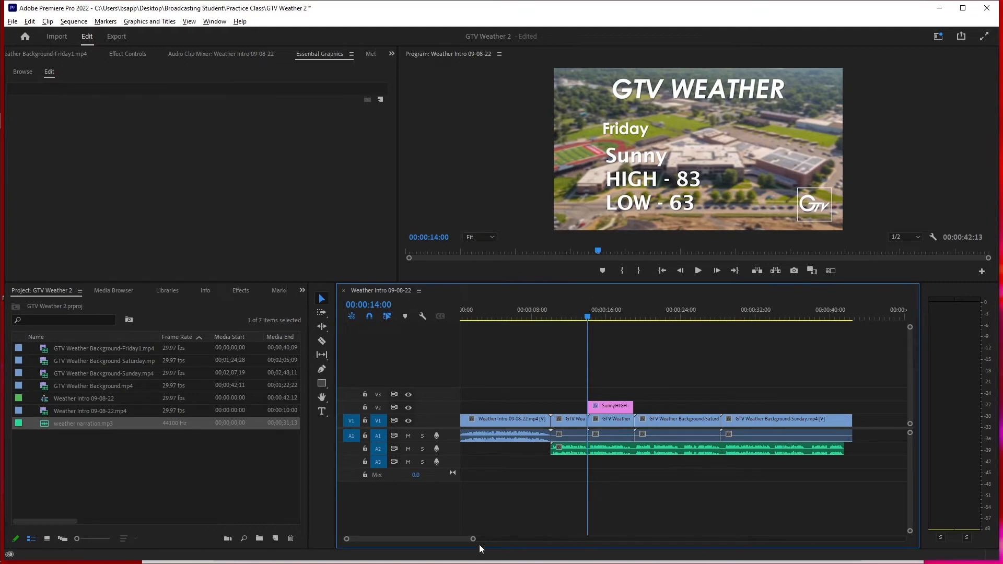
# - Play the sequence from 00:00:12:09 through the Friday section to check the forecast text against the narration
pyautogui.moveTo(474, 541); pyautogui.dragTo(441, 540)
pyautogui.click(729, 405)
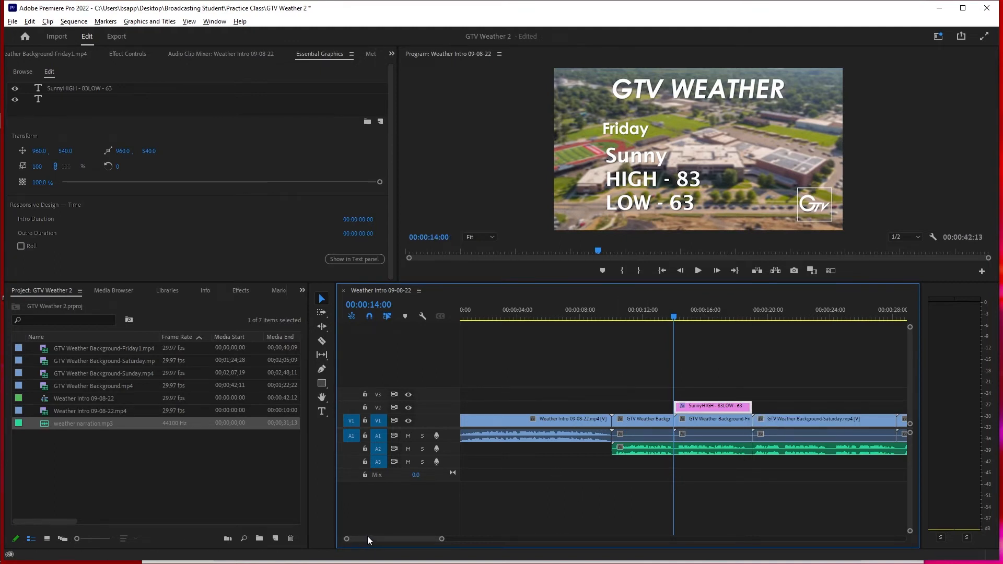
pyautogui.moveTo(673, 319); pyautogui.dragTo(646, 319)
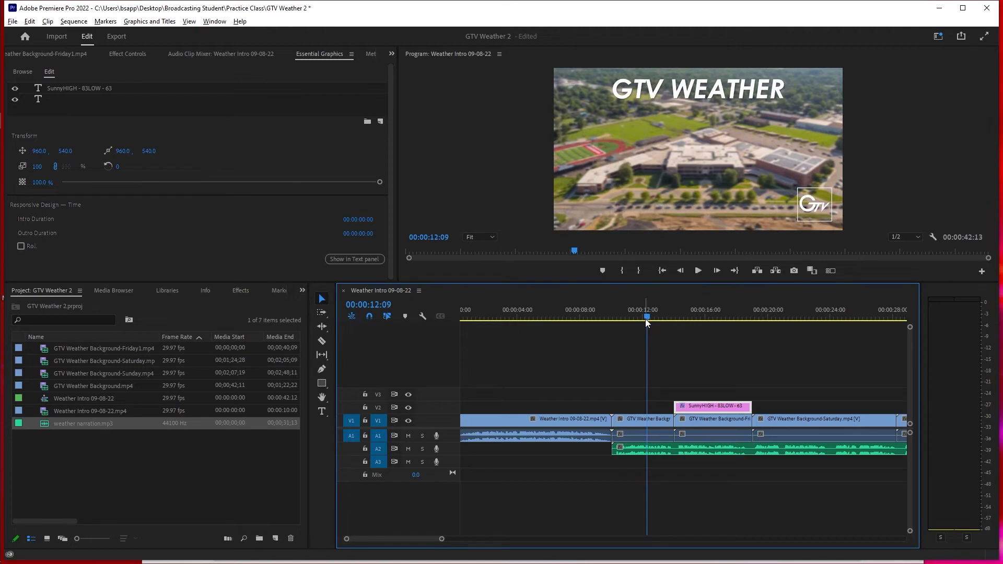
pyautogui.press('space')
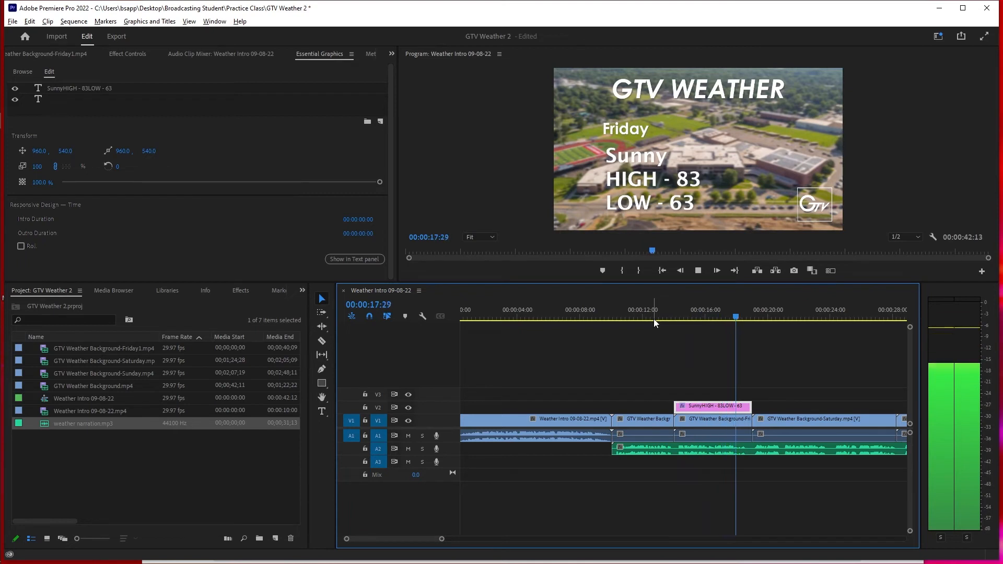
pyautogui.press('space')
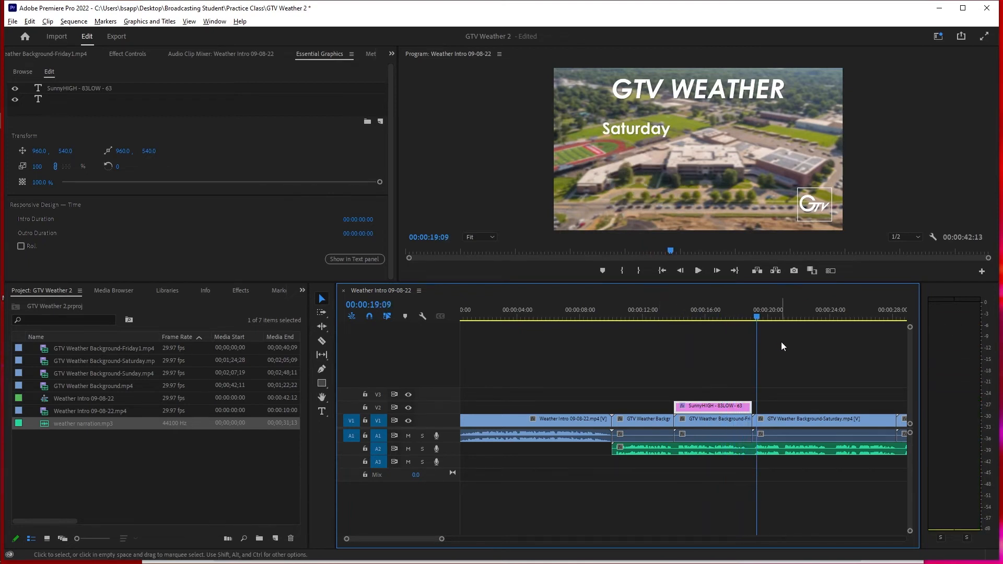
pyautogui.hotkey('ctrl', 's')
# - Add Saturday forecast text at 00:00:19:00 below the heading, with the lines "Chance of Rain", "HIGH - 83" and "LOW - 63"
pyautogui.moveTo(758, 326); pyautogui.dragTo(753, 354)
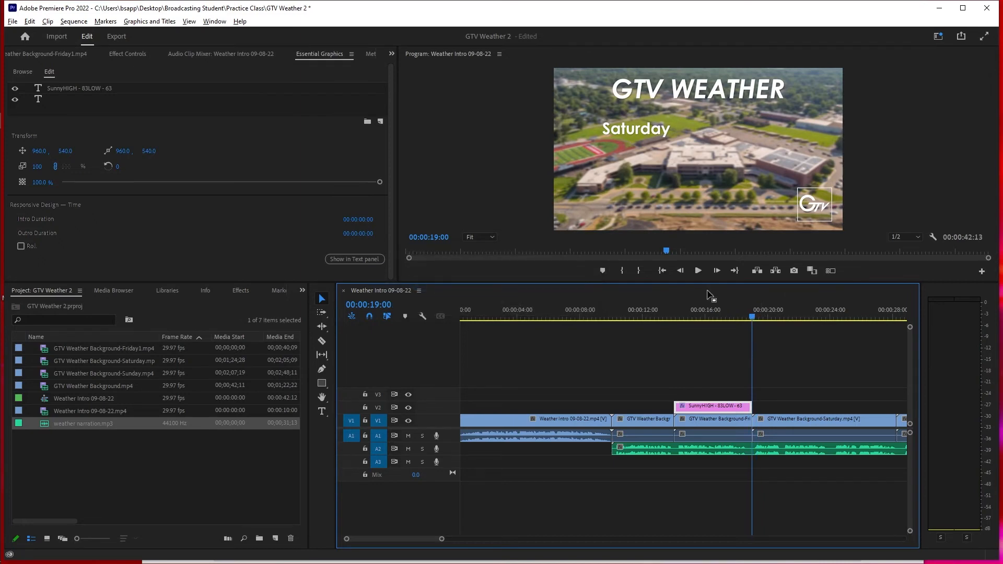
pyautogui.click(322, 411)
pyautogui.click(600, 157)
pyautogui.write('Chance of Rain')
pyautogui.press('Return')
pyautogui.write('HIGH - 83')
pyautogui.press('Return')
pyautogui.write('LOW - 63')
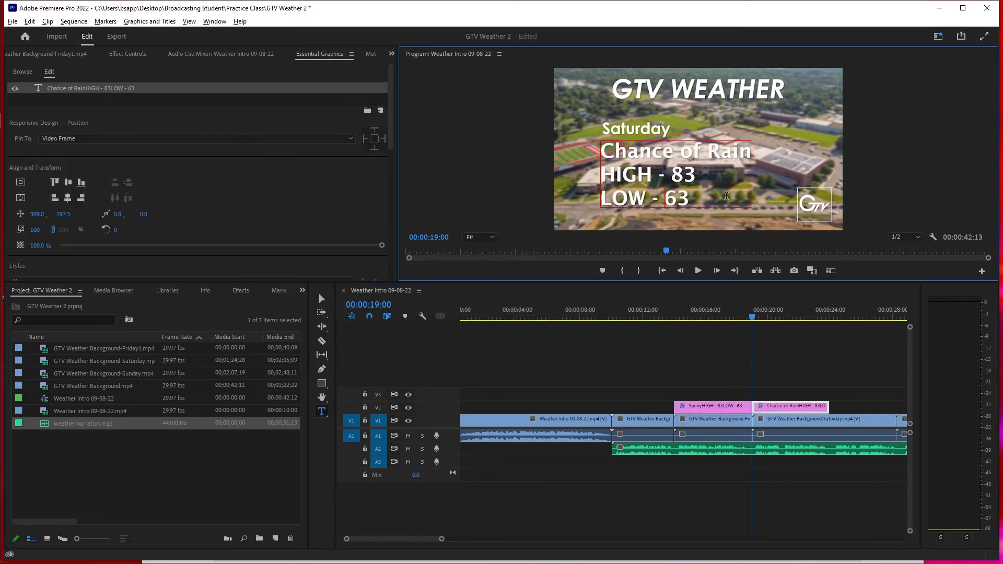
pyautogui.click(549, 502)
# - Extend the Saturday forecast text clip to the end of the Saturday background and check it at 00:00:24:11
pyautogui.press('v')
pyautogui.moveTo(442, 539); pyautogui.dragTo(474, 540)
pyautogui.moveTo(682, 408); pyautogui.dragTo(720, 409)
pyautogui.click(686, 313)
pyautogui.press('space')
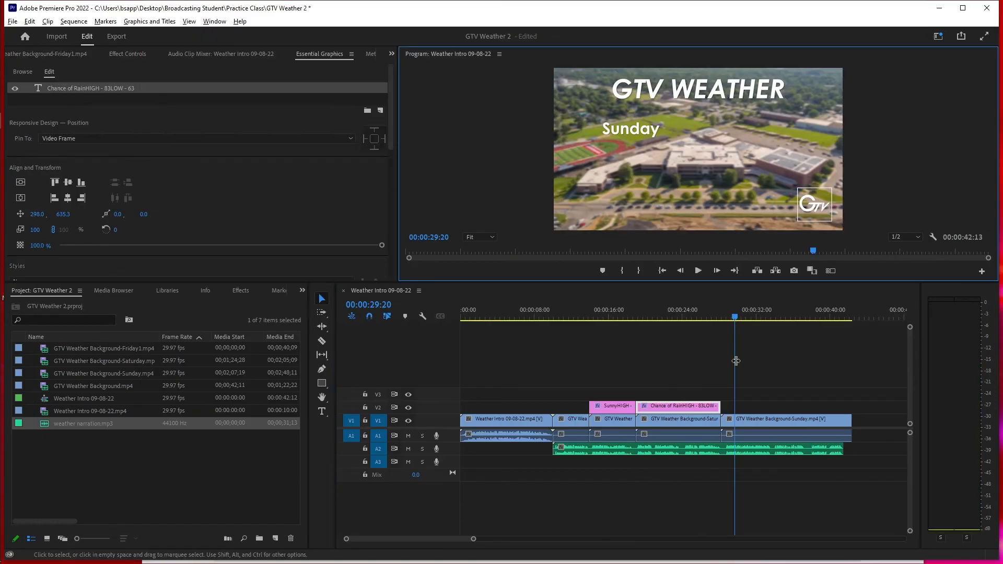
# - Add Sunday forecast text below the Sunday heading, with the lines "Rain", "HIGH - 77" and "LOW - 58"
pyautogui.click(322, 412)
pyautogui.click(601, 159)
pyautogui.write('Rain')
pyautogui.press('Return')
pyautogui.write('HIGH - 77')
pyautogui.press('Return')
pyautogui.write('LOW - 58')
# - Fit the Sunday forecast text clip to the Sunday background's length and play across the change from Saturday to Sunday
pyautogui.moveTo(763, 408); pyautogui.dragTo(750, 409)
pyautogui.click(321, 299)
pyautogui.click(763, 407)
pyautogui.click(718, 315)
pyautogui.press('space')
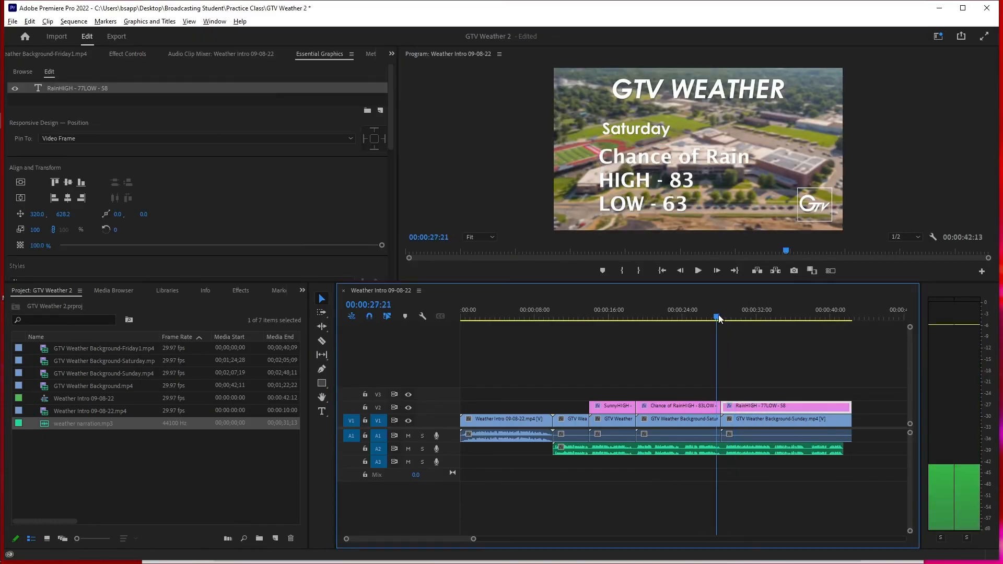
# - Save the project and open the export settings for the weather sequence
pyautogui.hotkey('ctrl', 's')
pyautogui.click(778, 315)
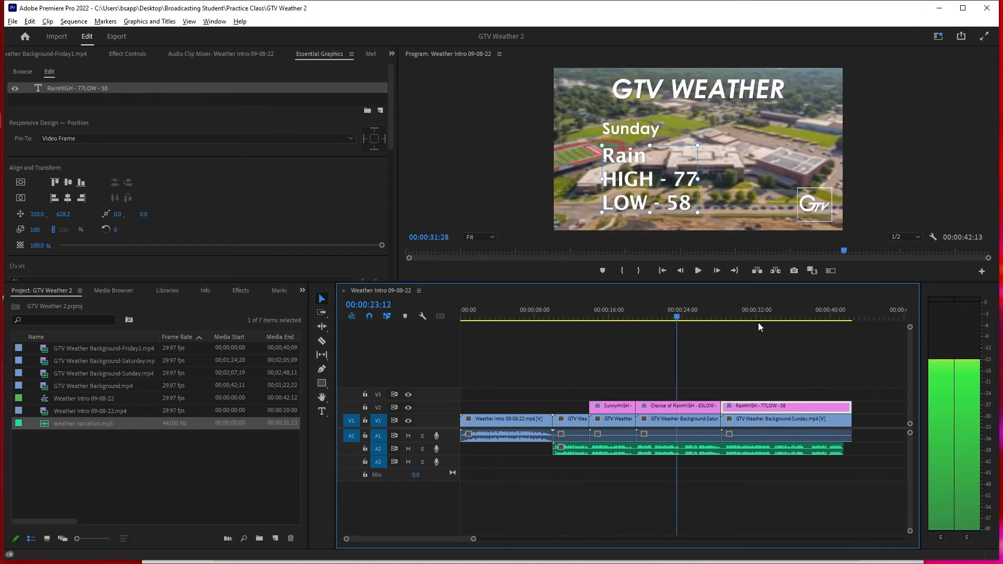
pyautogui.click(116, 36)
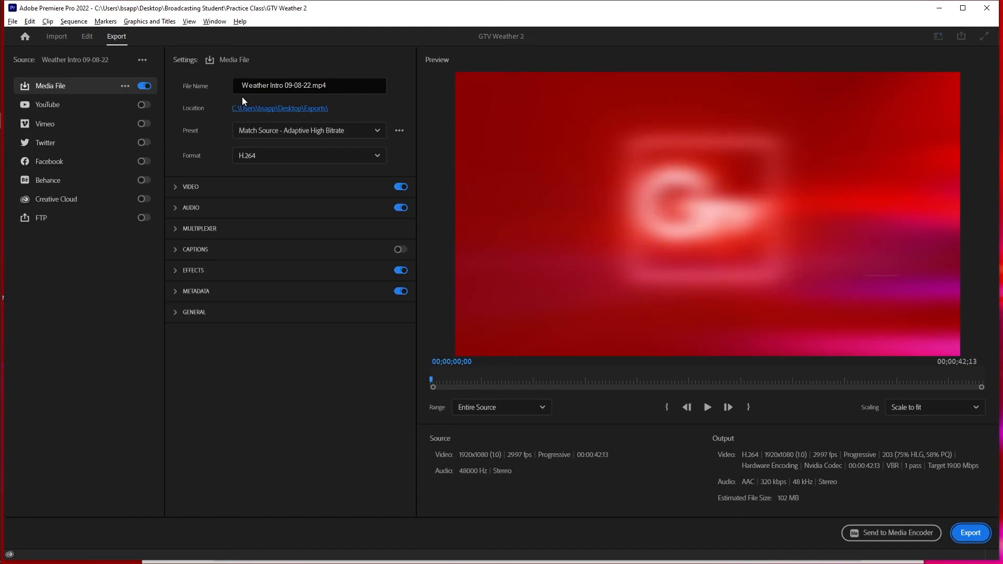
# - Rename the export file as "WEATHER" followed by the creator's first name, keeping the .mp4 extension
pyautogui.click(311, 85)
pyautogui.moveTo(311, 85); pyautogui.dragTo(216, 82)
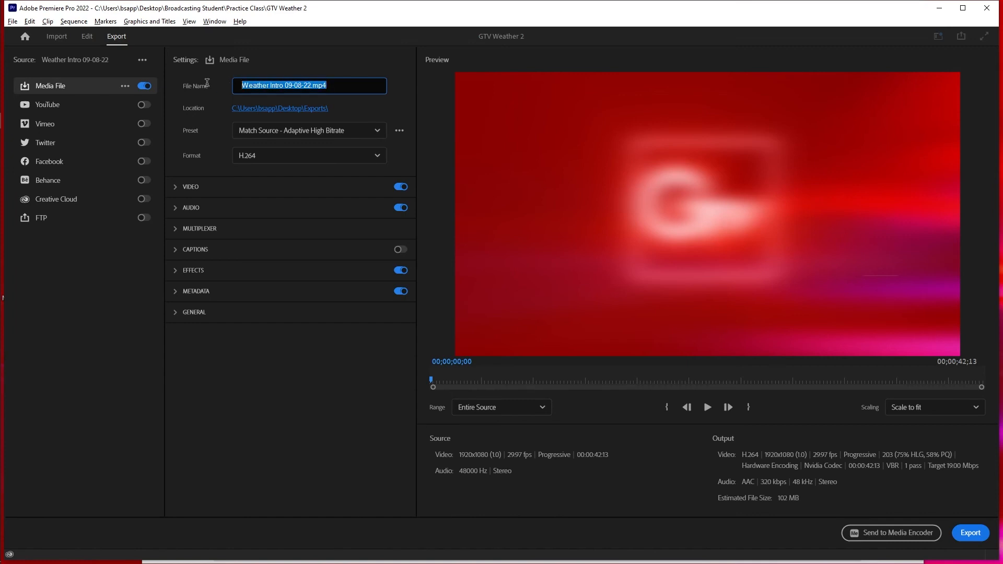
pyautogui.click(310, 85)
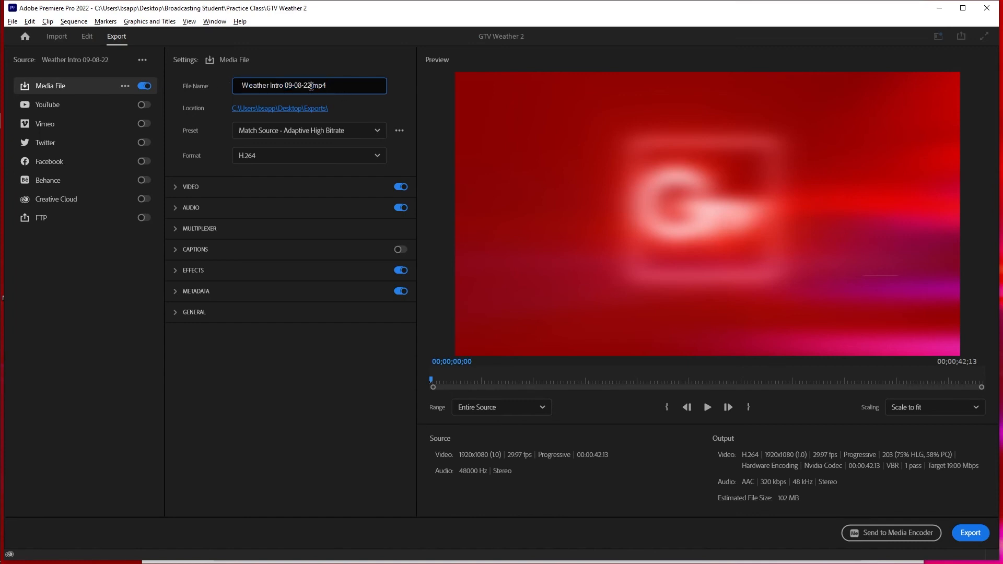
pyautogui.moveTo(310, 85); pyautogui.dragTo(242, 89)
pyautogui.write('WEATHE')
pyautogui.write('R SAPP')
pyautogui.press('BackSpace')
pyautogui.press('BackSpace')
pyautogui.press('BackSpace')
pyautogui.write('Brian')
pyautogui.press('Return')
pyautogui.click(968, 532)
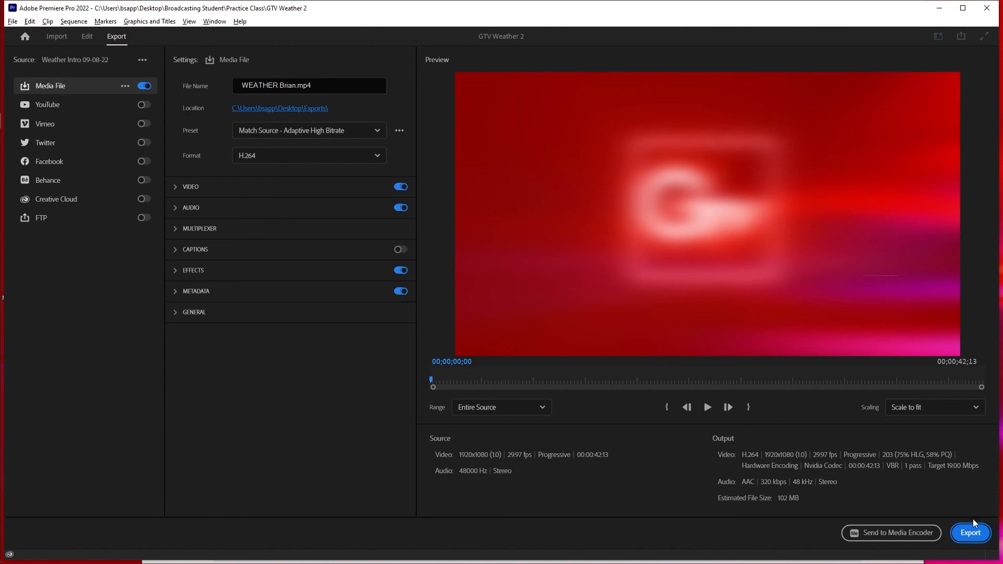
# - Set the export location to the Weather2 folder in Desktop\Broadcasting Student\Practice Class and export the weather video
pyautogui.click(278, 109)
pyautogui.click(50, 87)
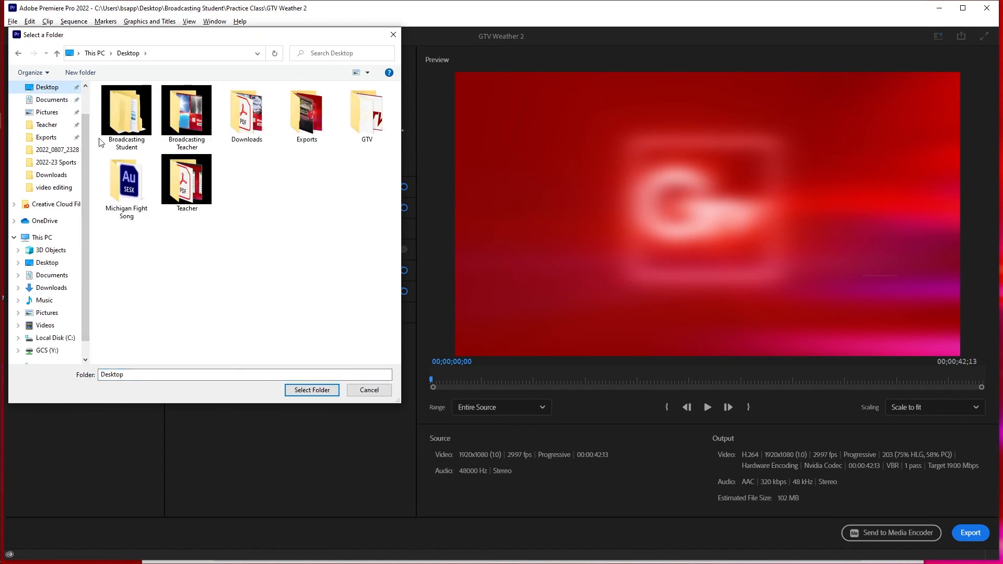
pyautogui.click(124, 127)
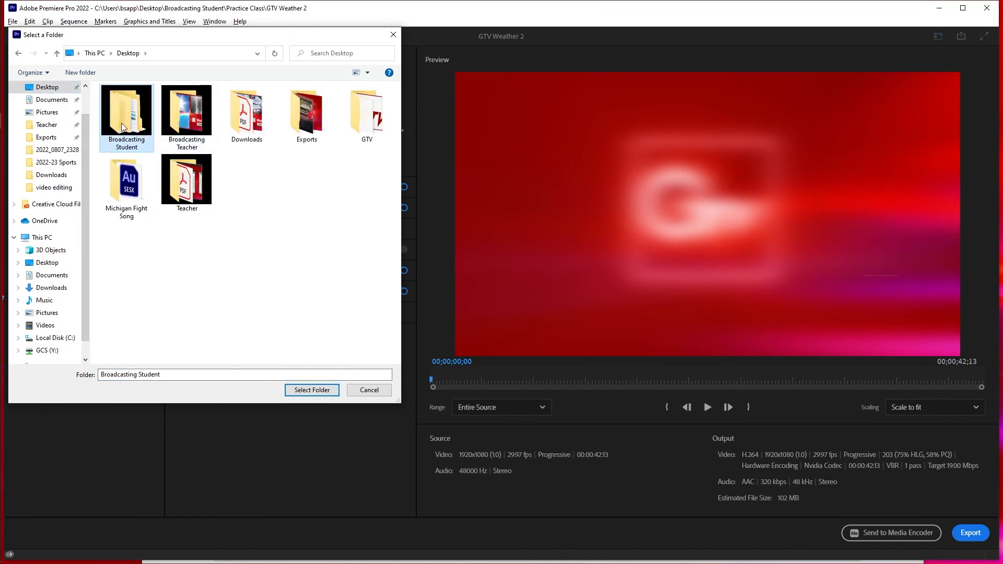
pyautogui.doubleClick(123, 127)
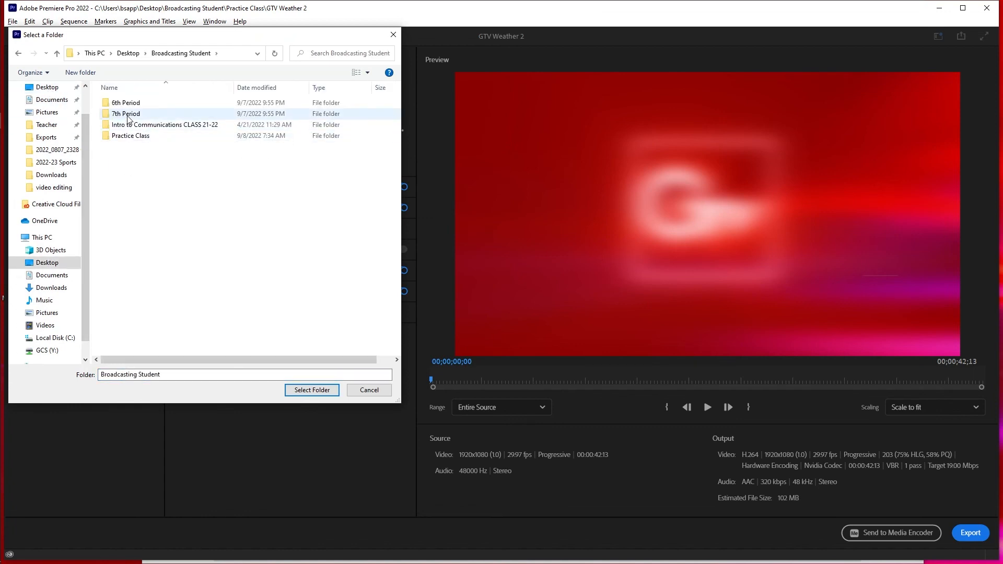
pyautogui.doubleClick(128, 135)
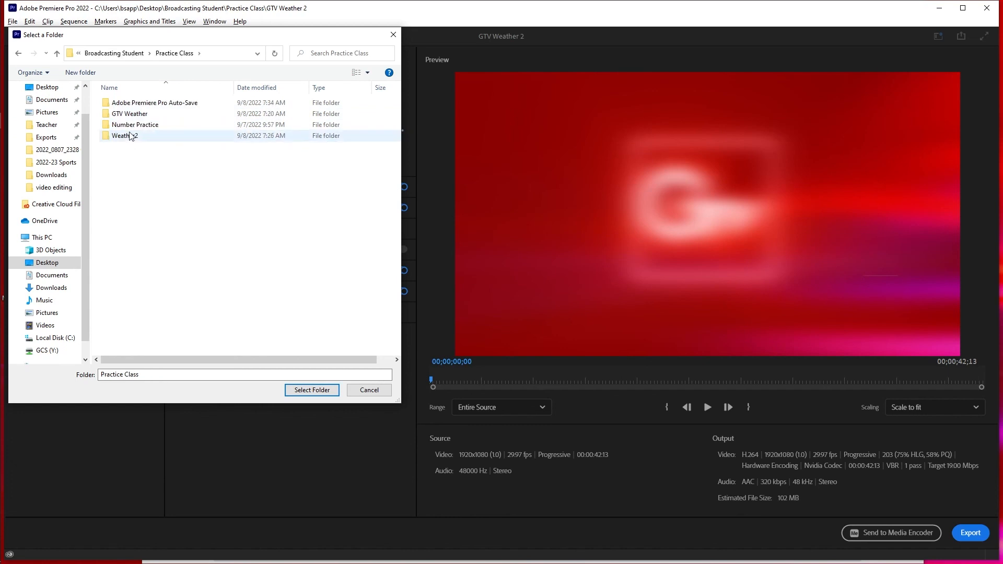
pyautogui.click(130, 137)
pyautogui.click(319, 391)
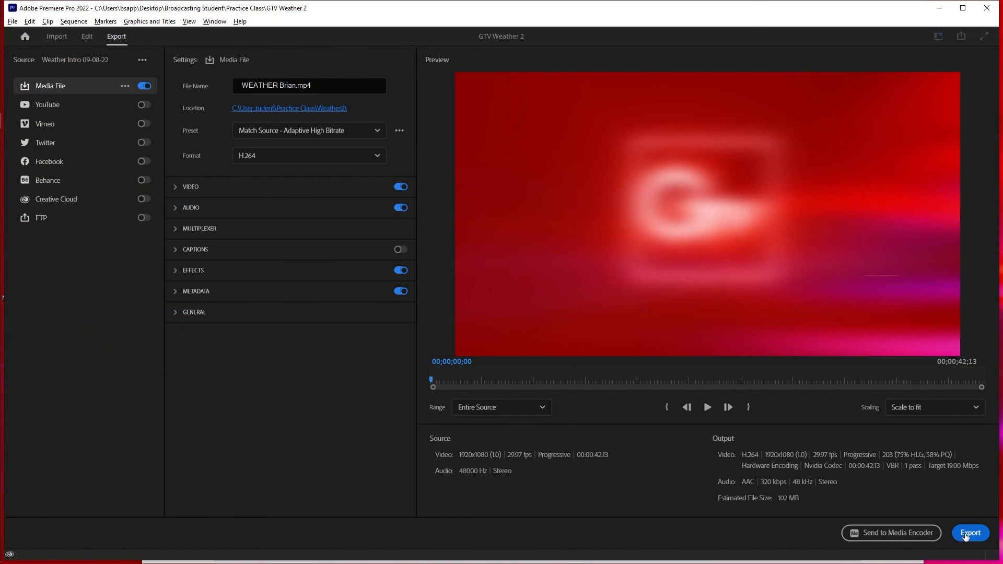
pyautogui.click(967, 533)
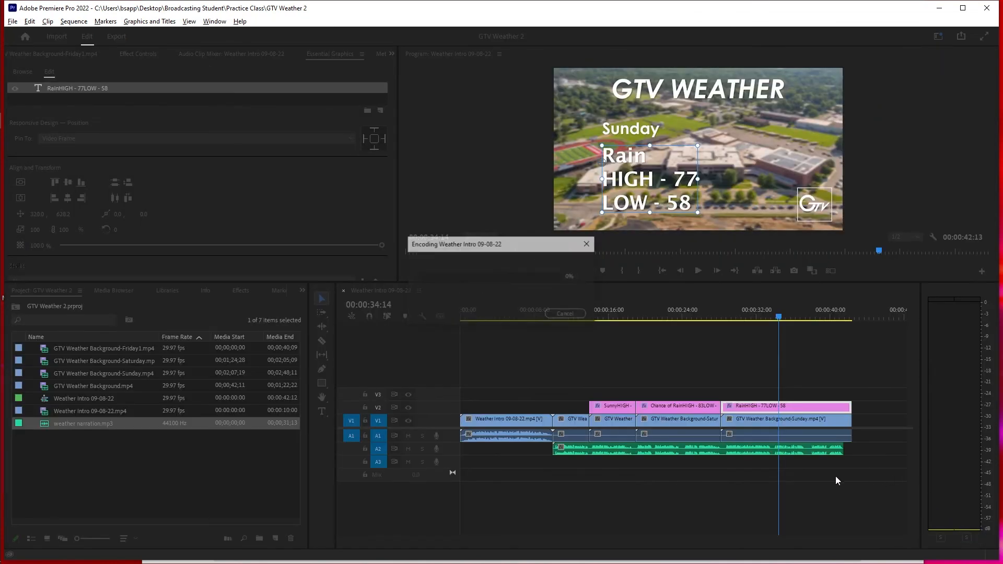